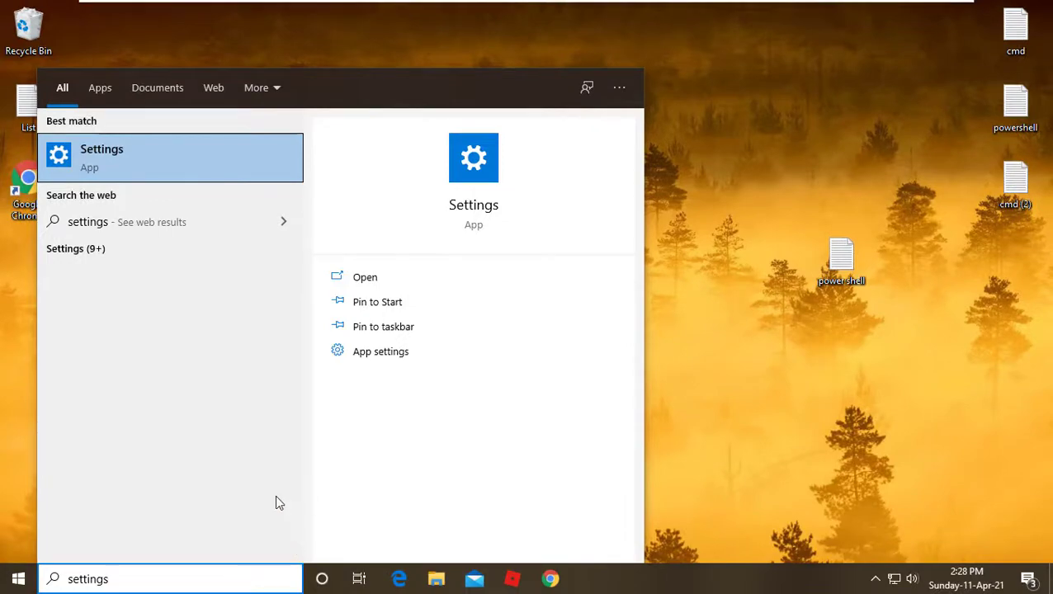
Step: Open the Apps & features settings in Windows Settings and search the installed apps list for "xbox"
key("Return")
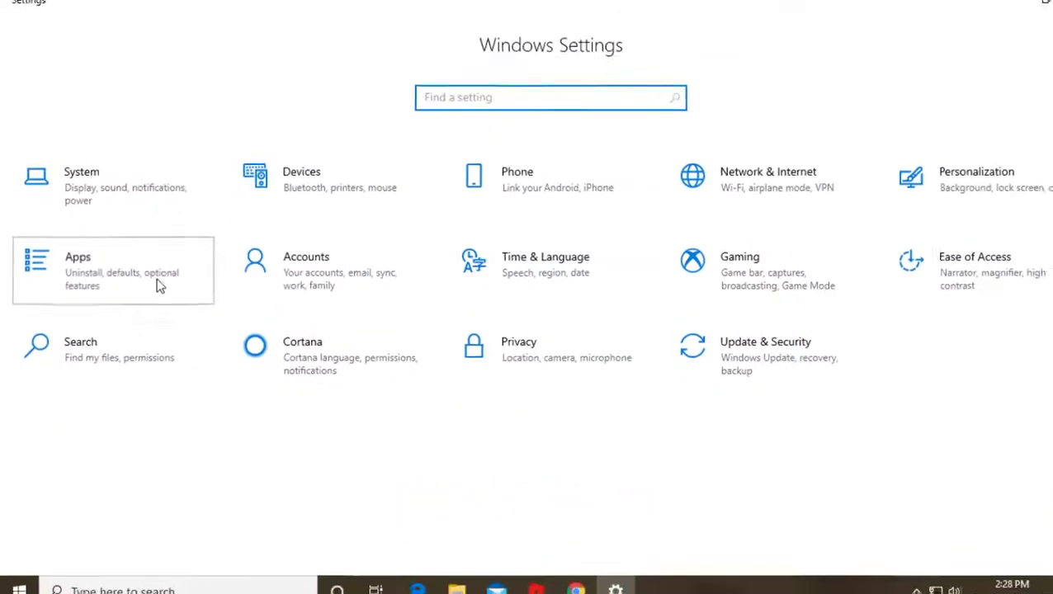
left_click(158, 280)
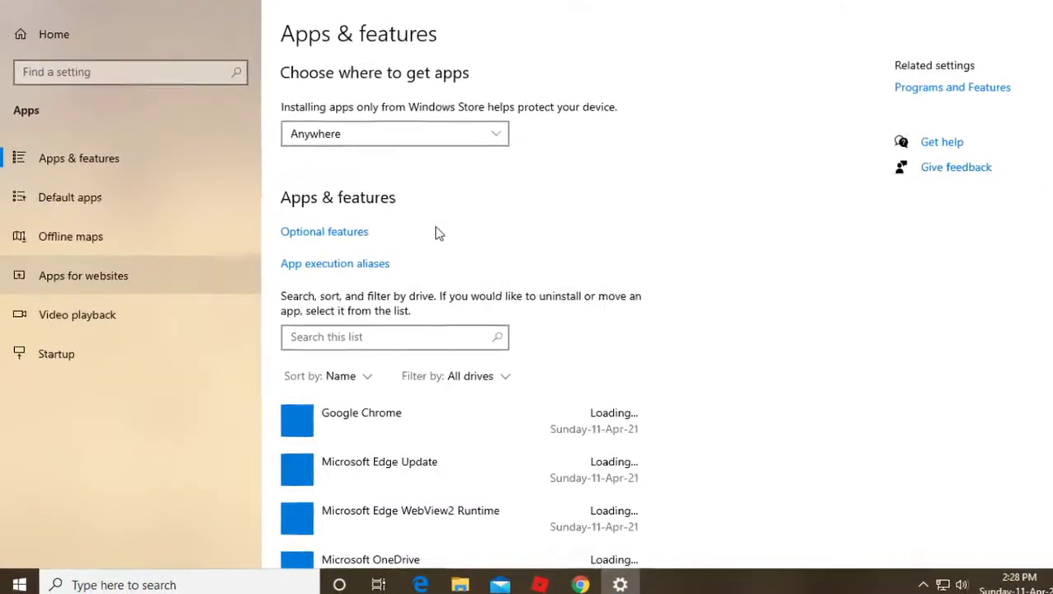
scroll(471, 239, "down", 4)
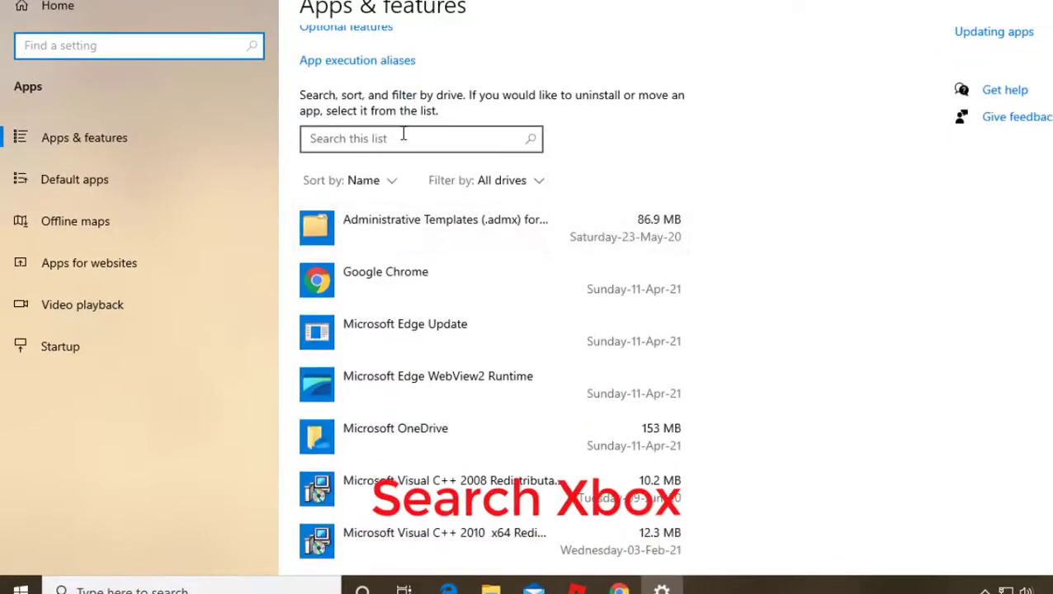
left_click(403, 134)
type("xbox")
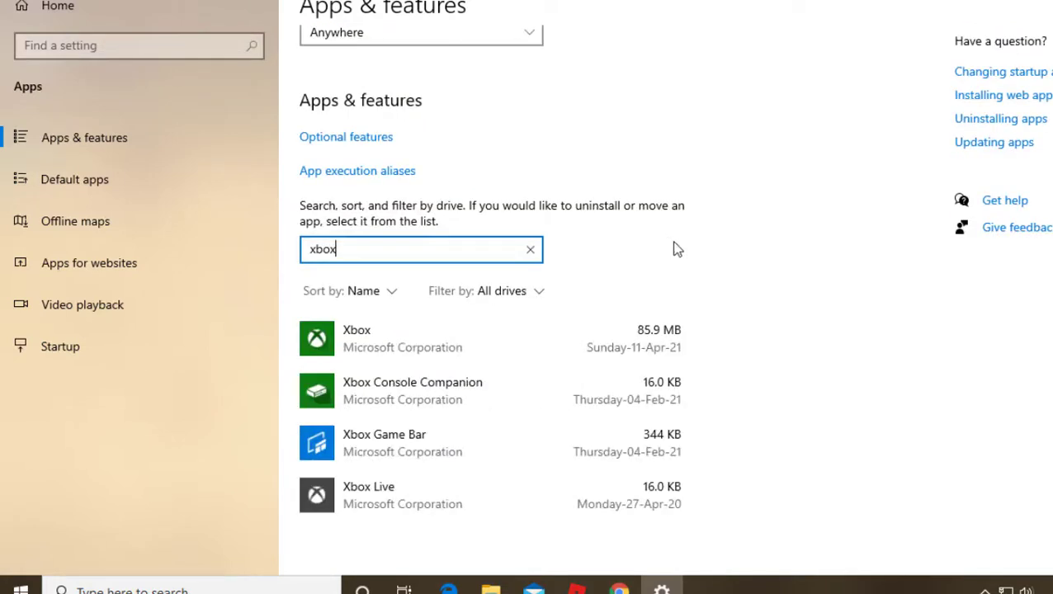
Step: Open the advanced options of the Xbox app from the filtered app list
scroll(675, 247, "down", 1)
left_click(519, 292)
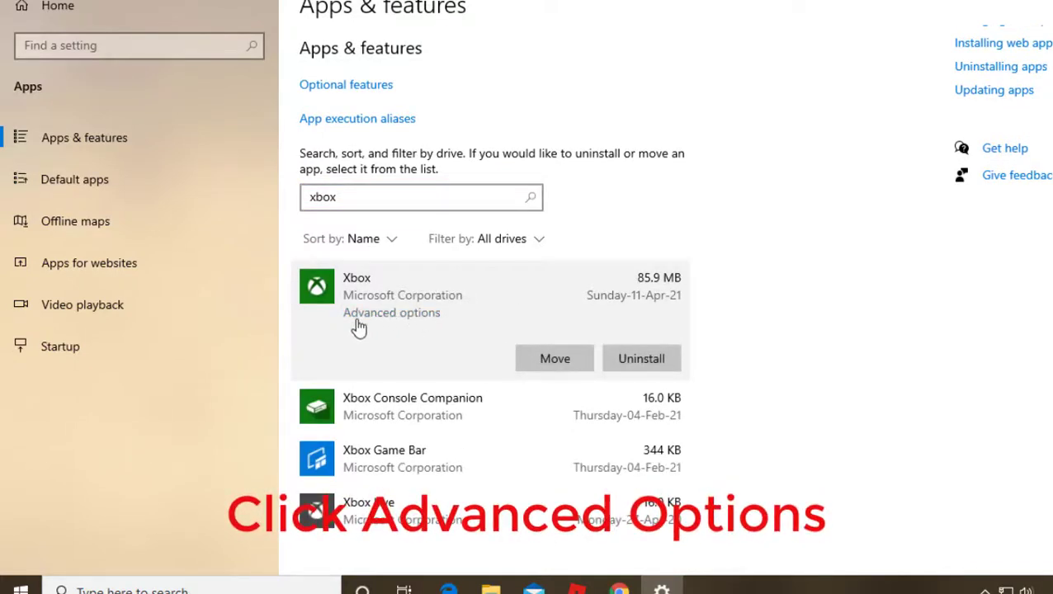
left_click(396, 320)
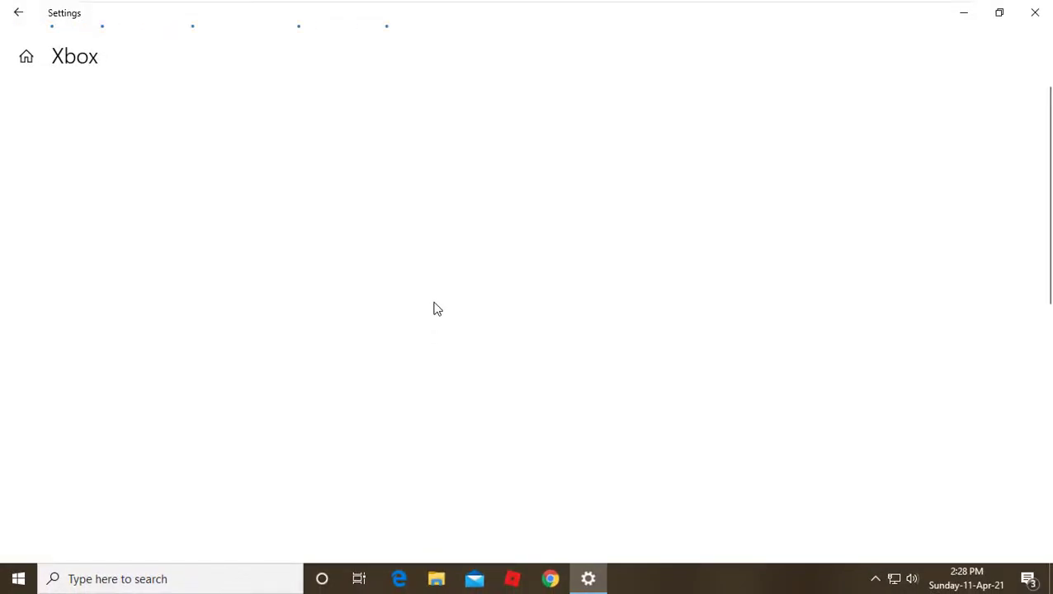
Step: Reset the Xbox app, confirming the deletion of its data, and close Settings
scroll(382, 215, "down", 5)
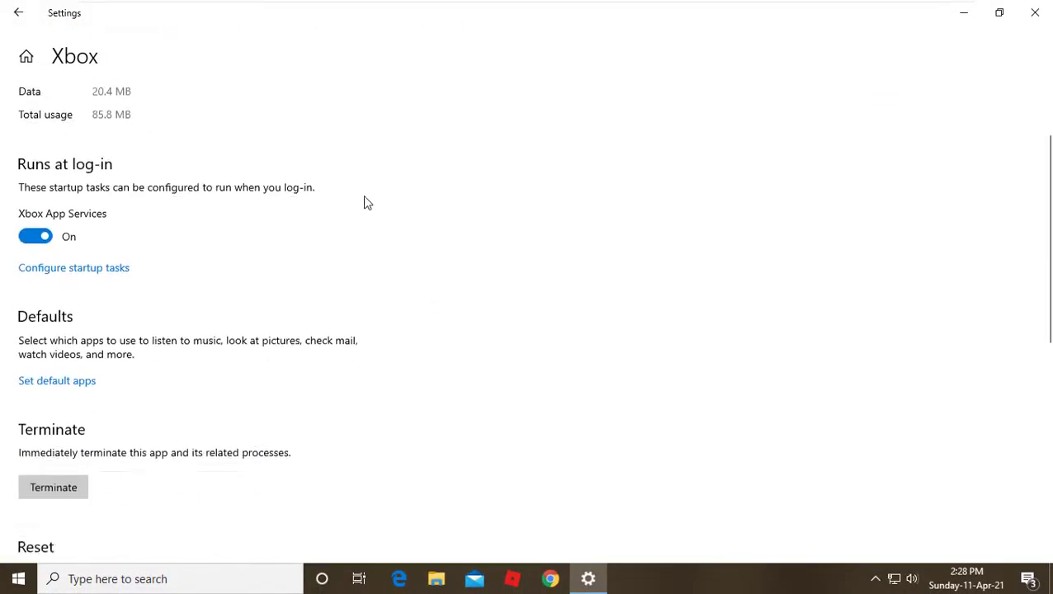
scroll(401, 194, "down", 1)
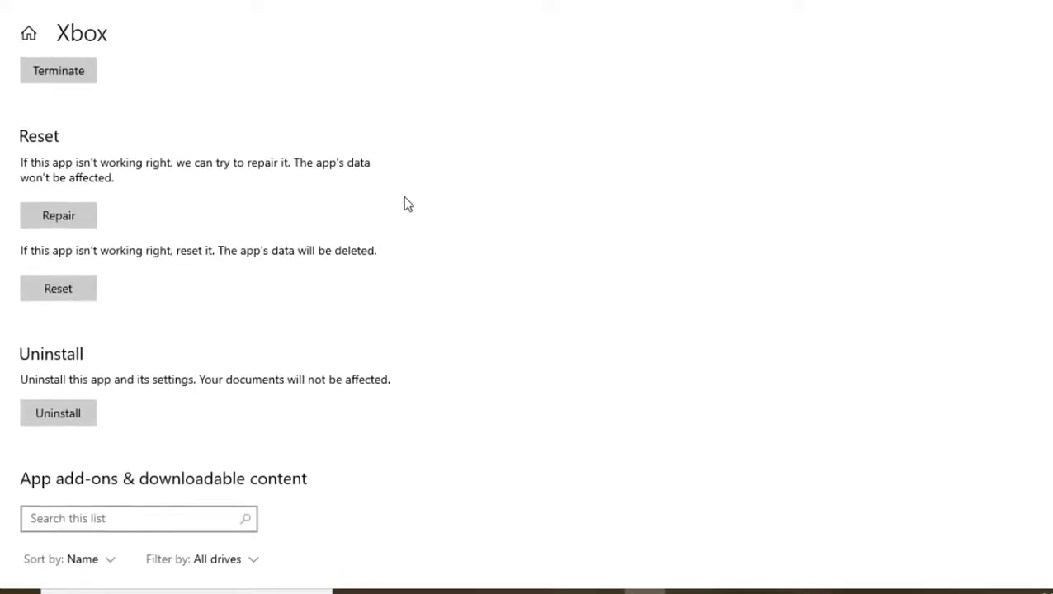
left_click(85, 290)
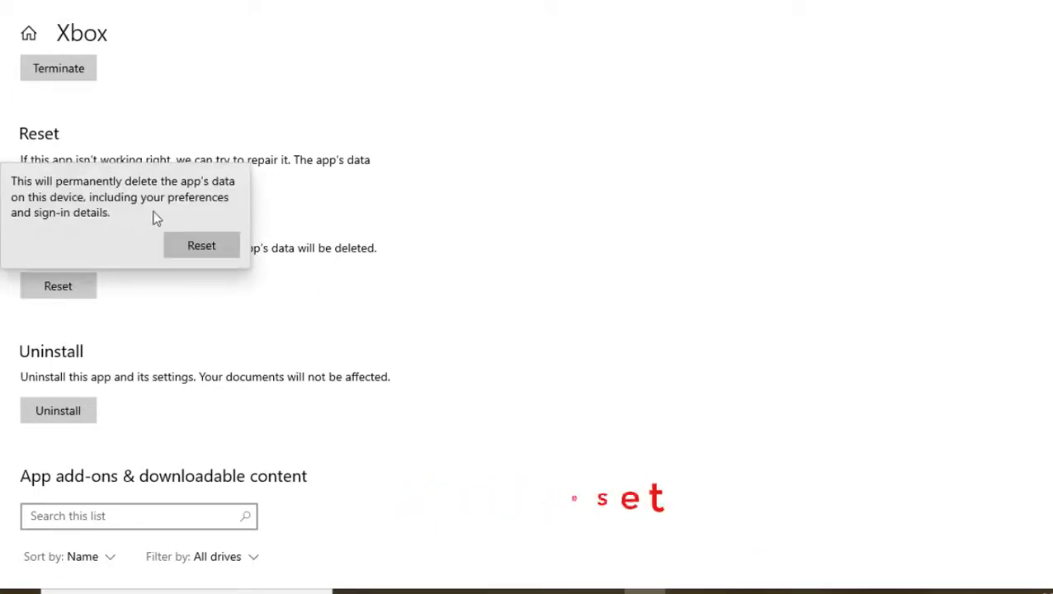
left_click(202, 248)
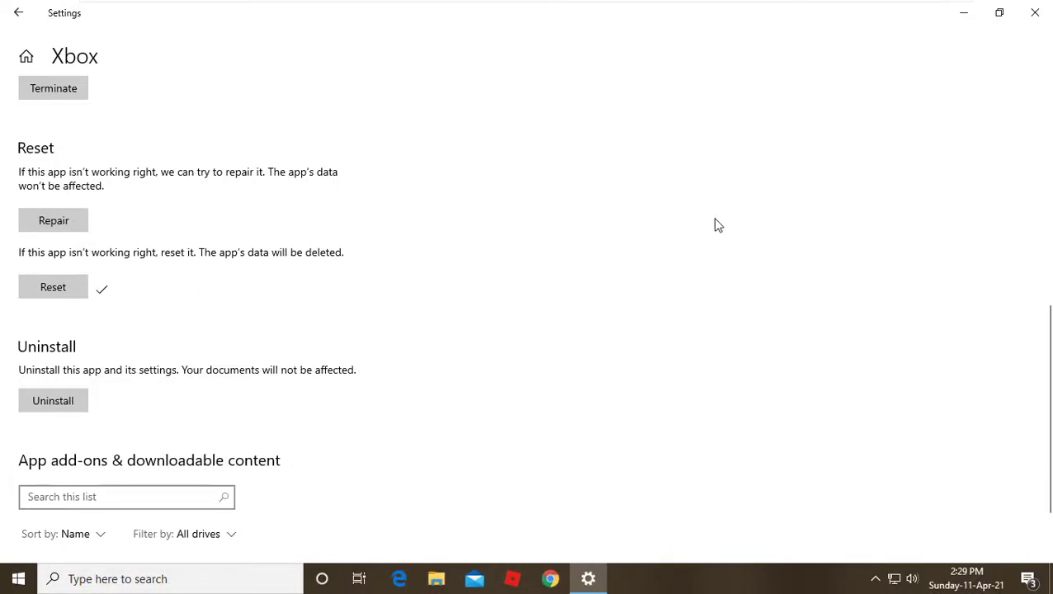
left_click(1038, 18)
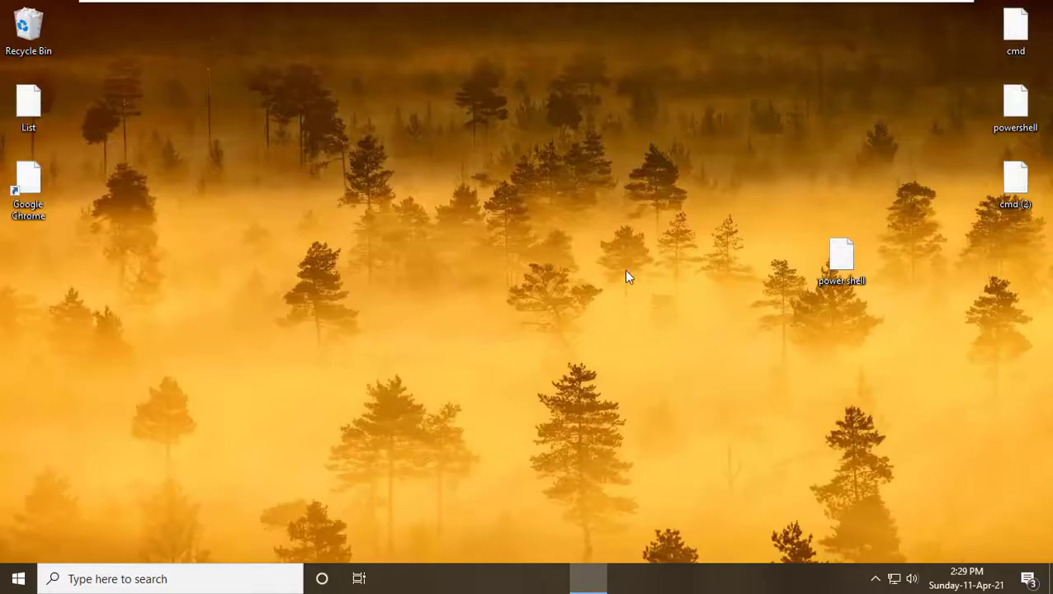
Step: Show the Restart command among the PC's power options, and close the Start menu without restarting
left_click(22, 580)
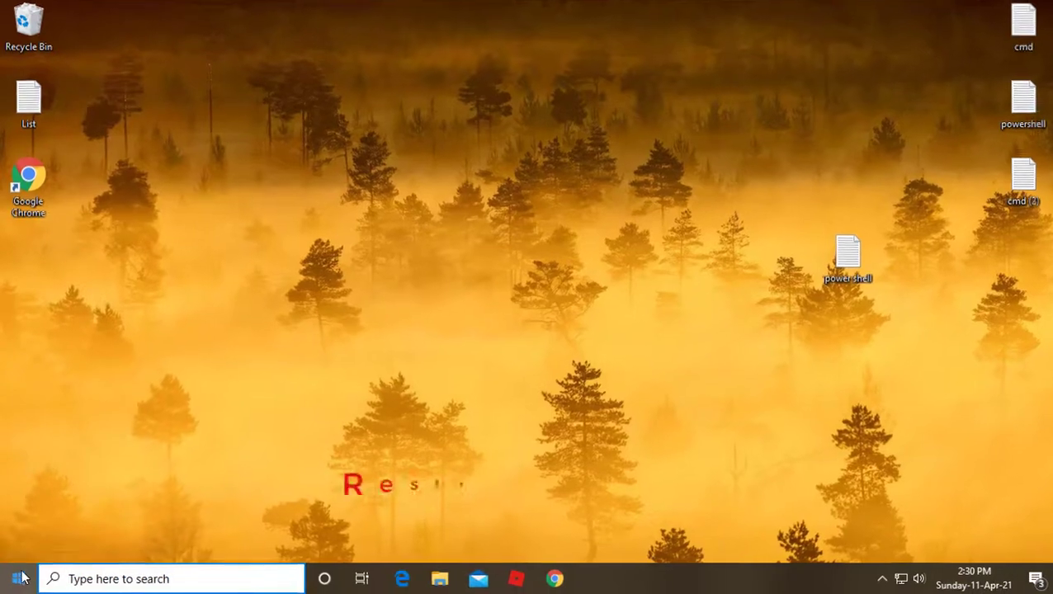
mouse_move(24, 550)
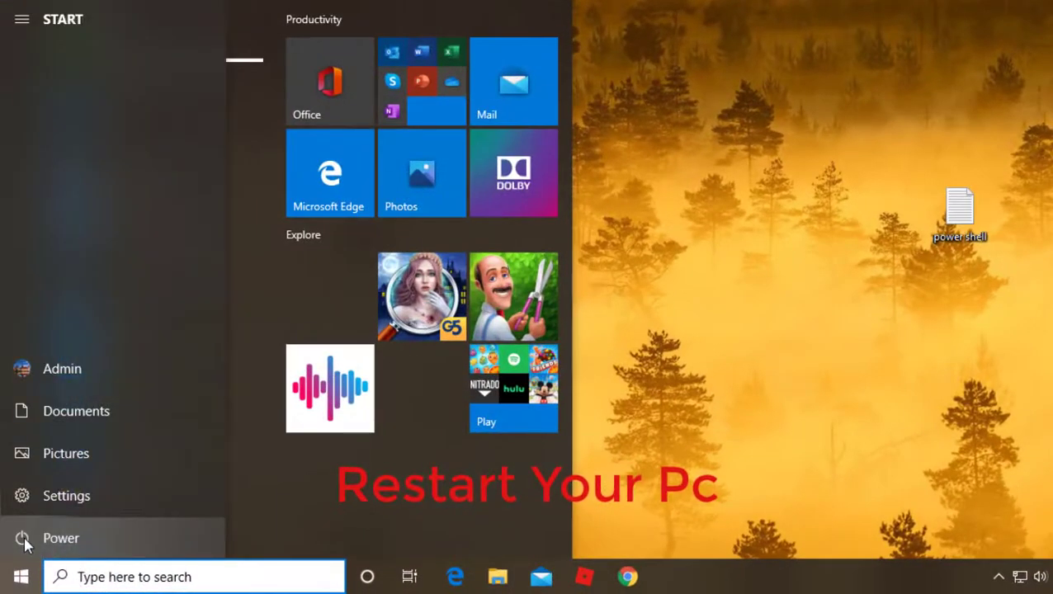
left_click(24, 541)
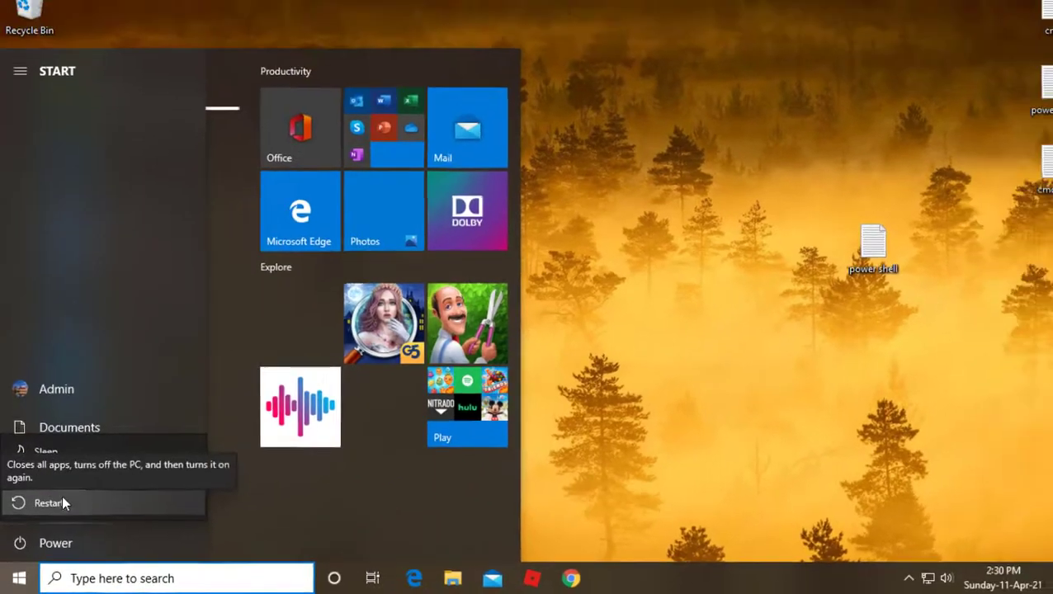
left_click(707, 402)
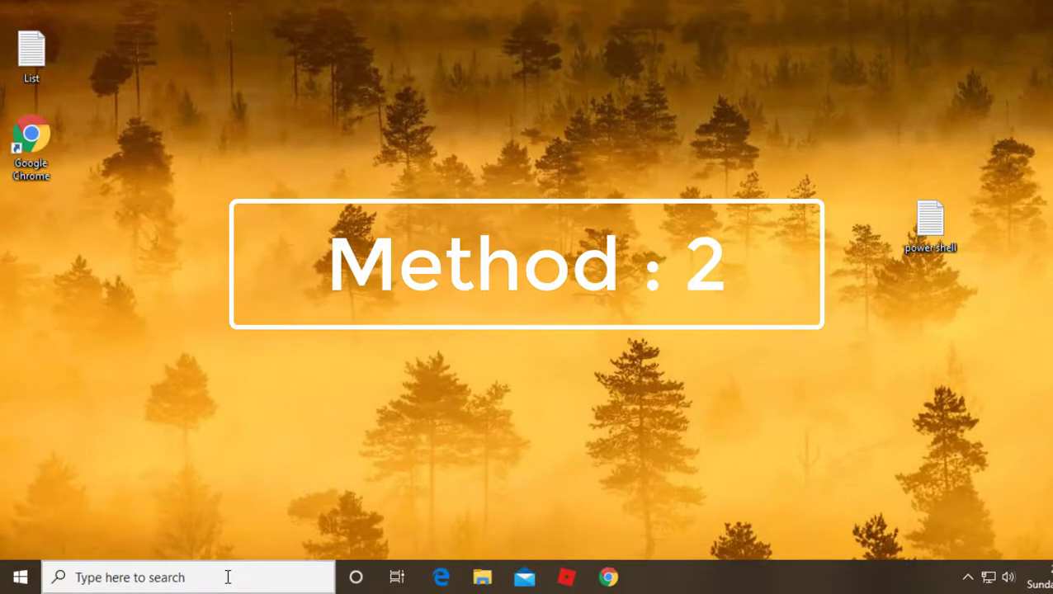
Step: Search Windows for "system configuration" and open the System Configuration app
left_click(223, 576)
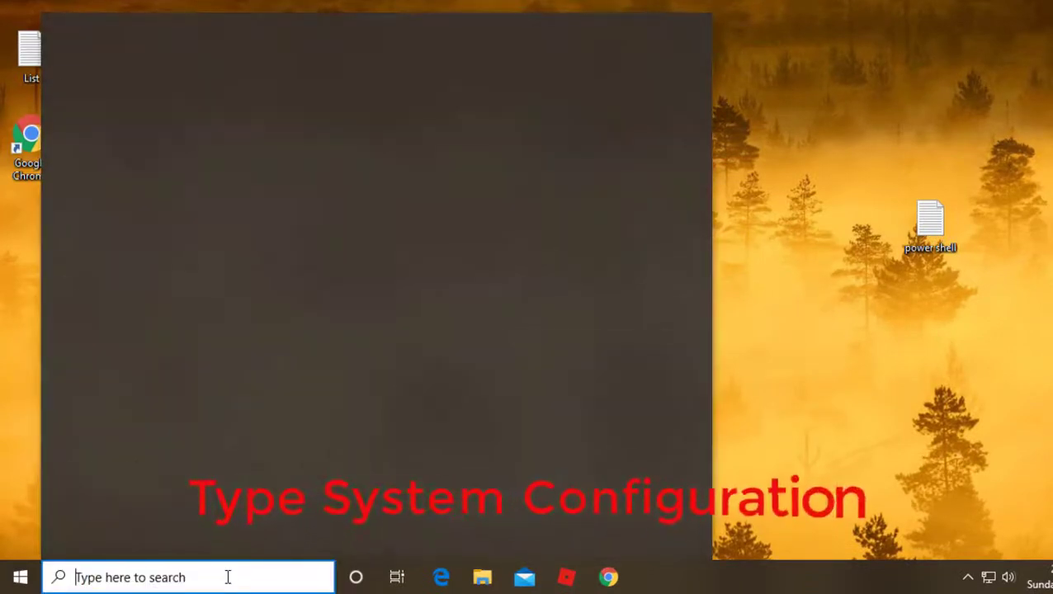
type("syste")
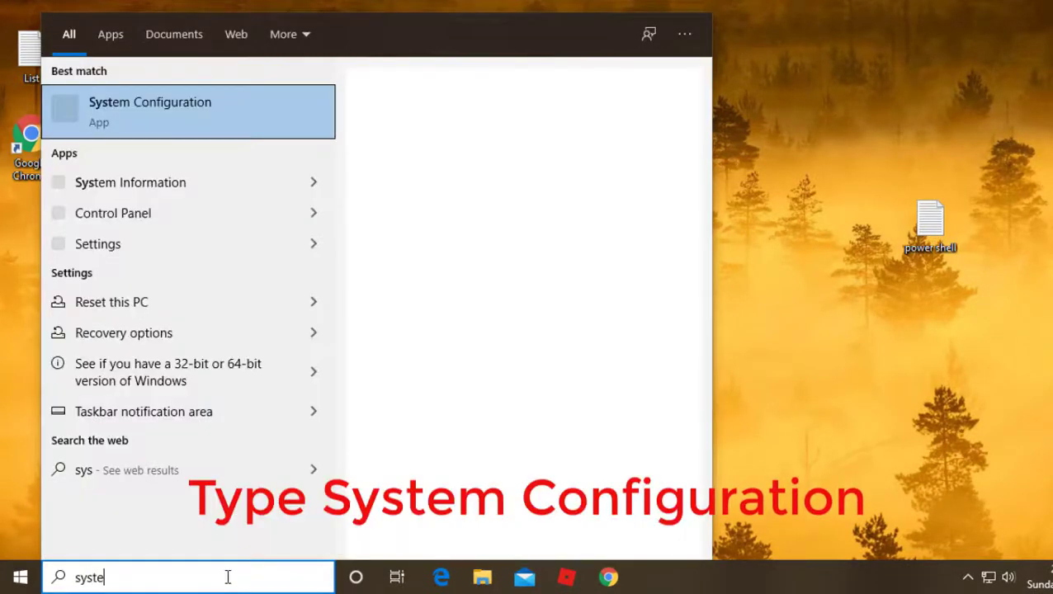
type("m config")
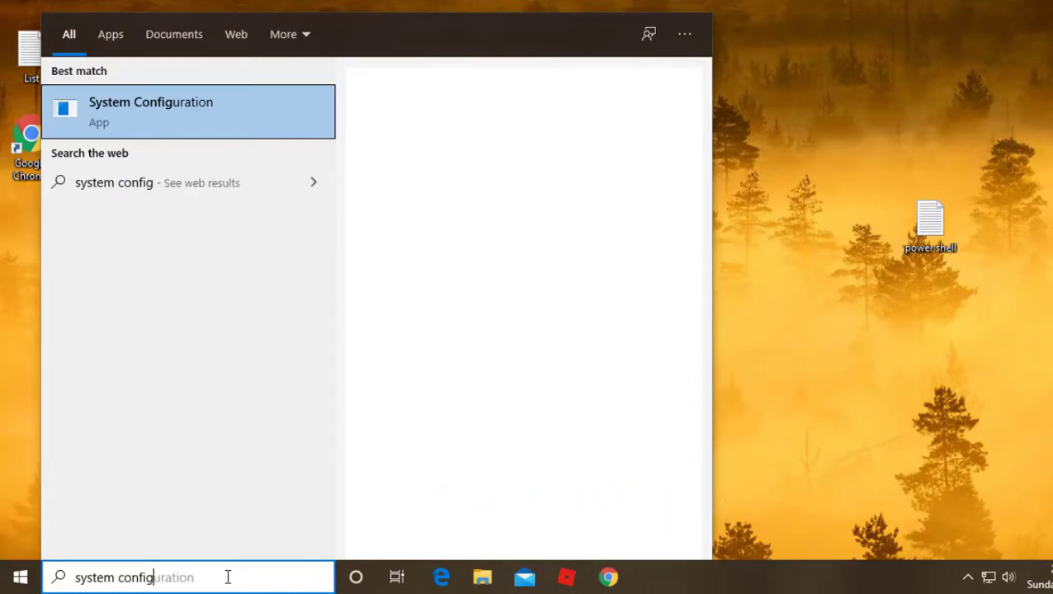
type("uration")
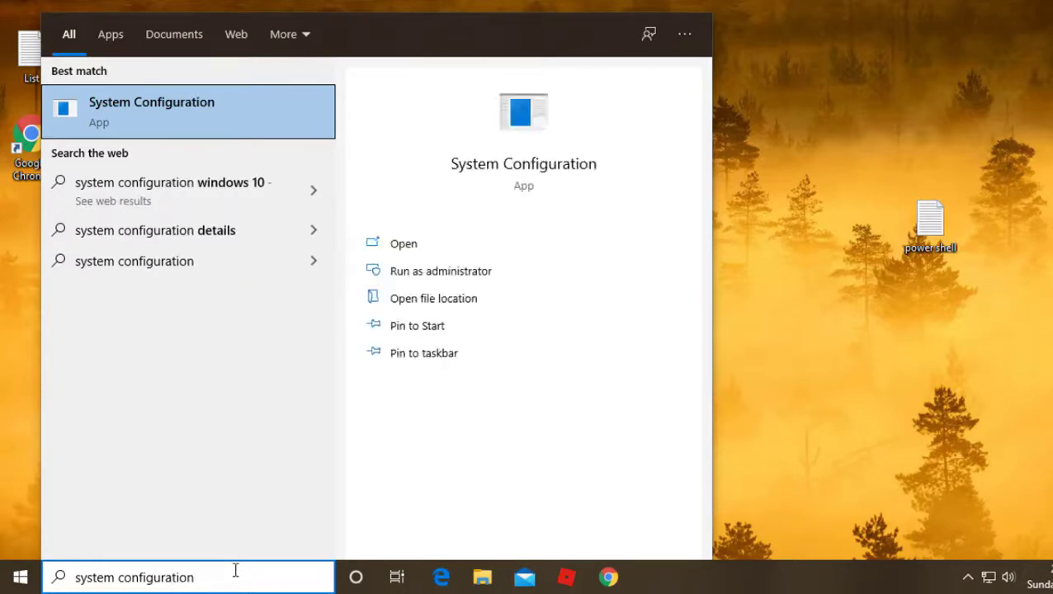
key("Return")
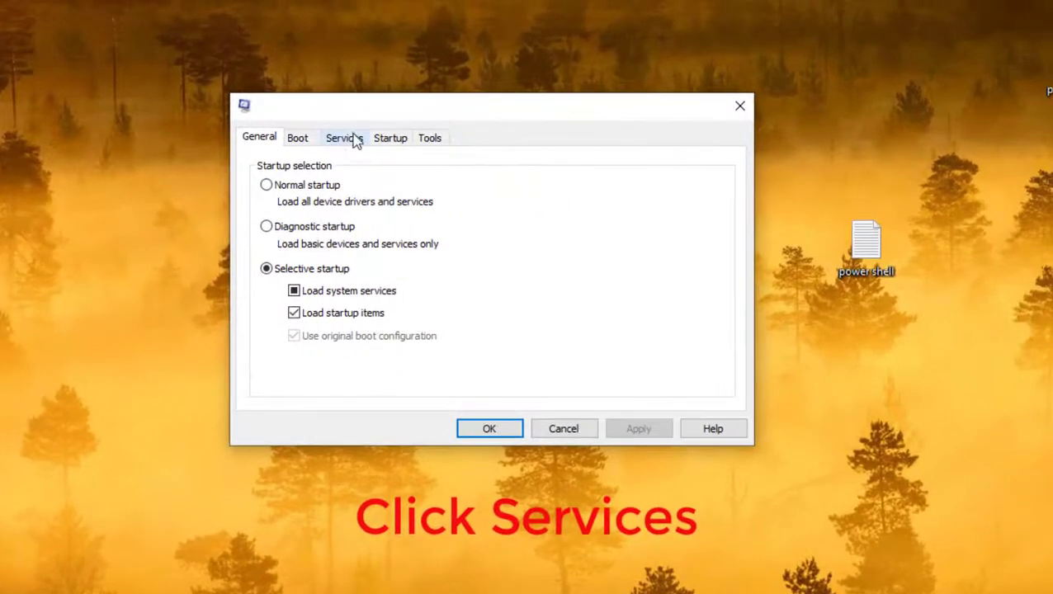
Step: Check the enabled state of the Xbox services in the System Configuration services list, and close the dialog with OK
left_click(346, 140)
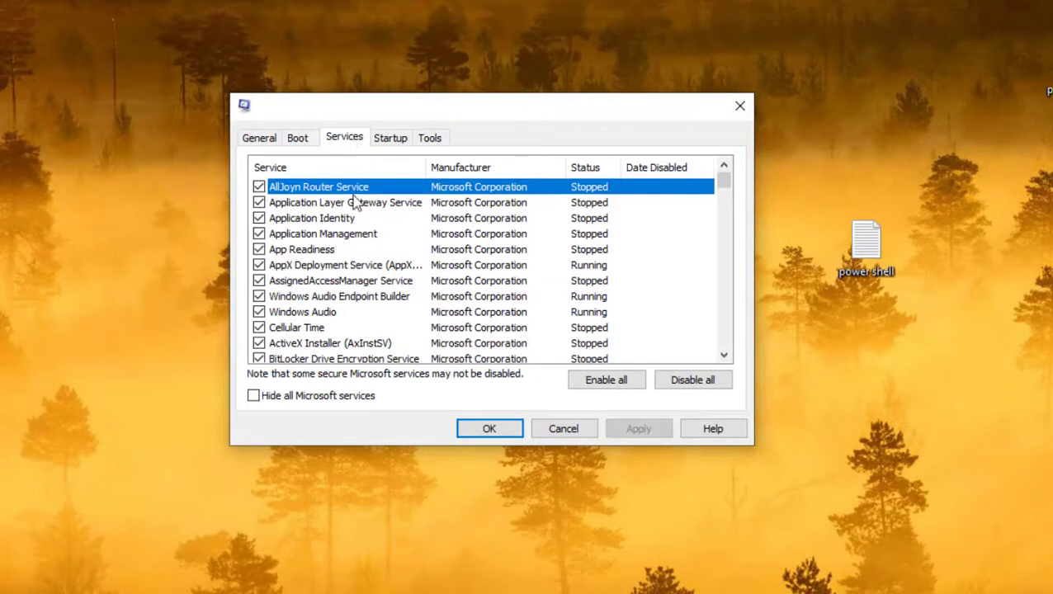
scroll(317, 244, "down", 2)
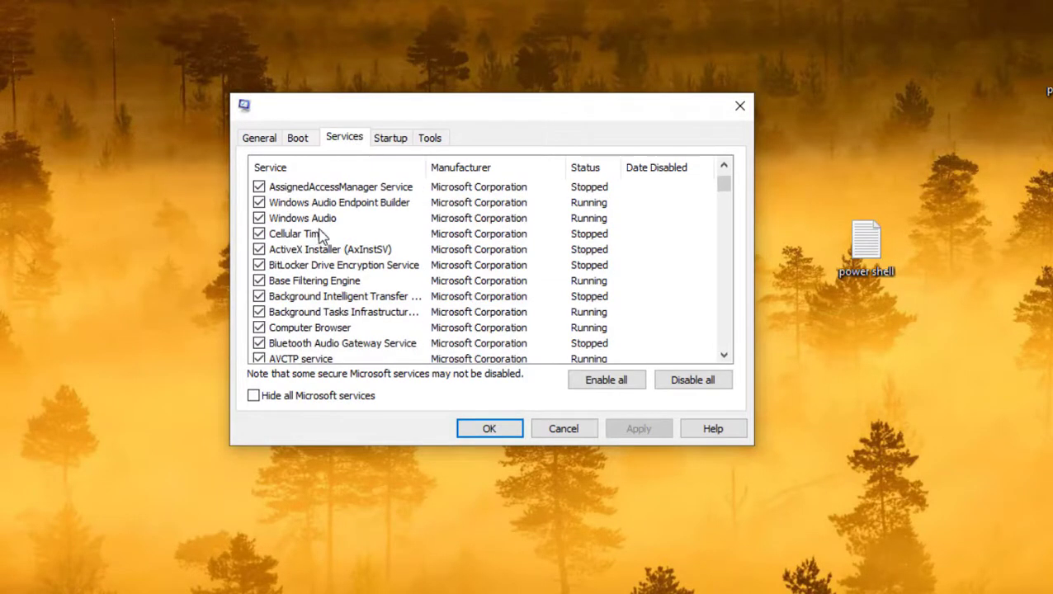
scroll(322, 235, "down", 15)
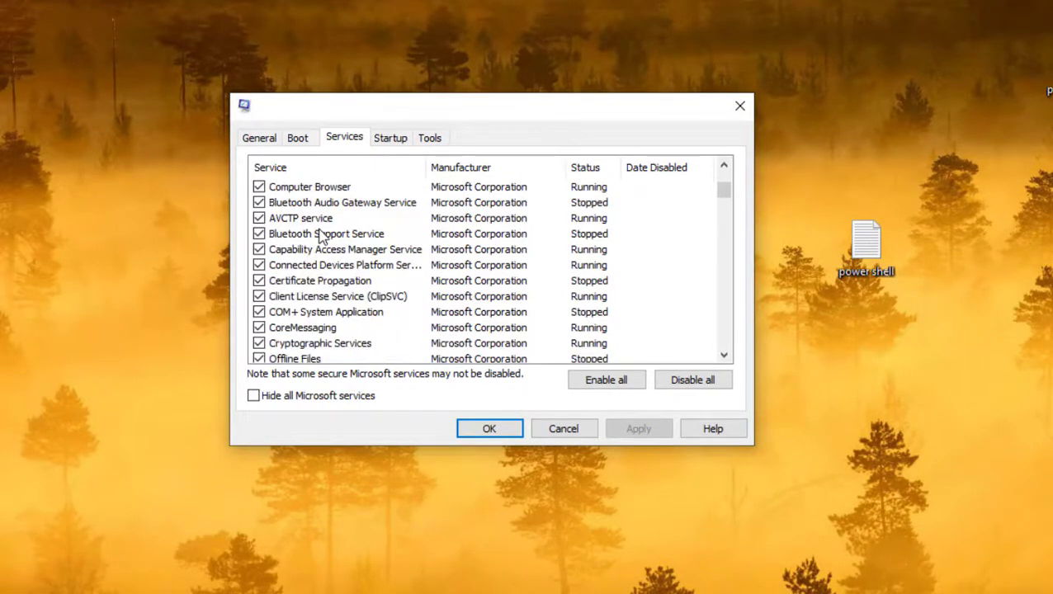
scroll(330, 299, "down", 1)
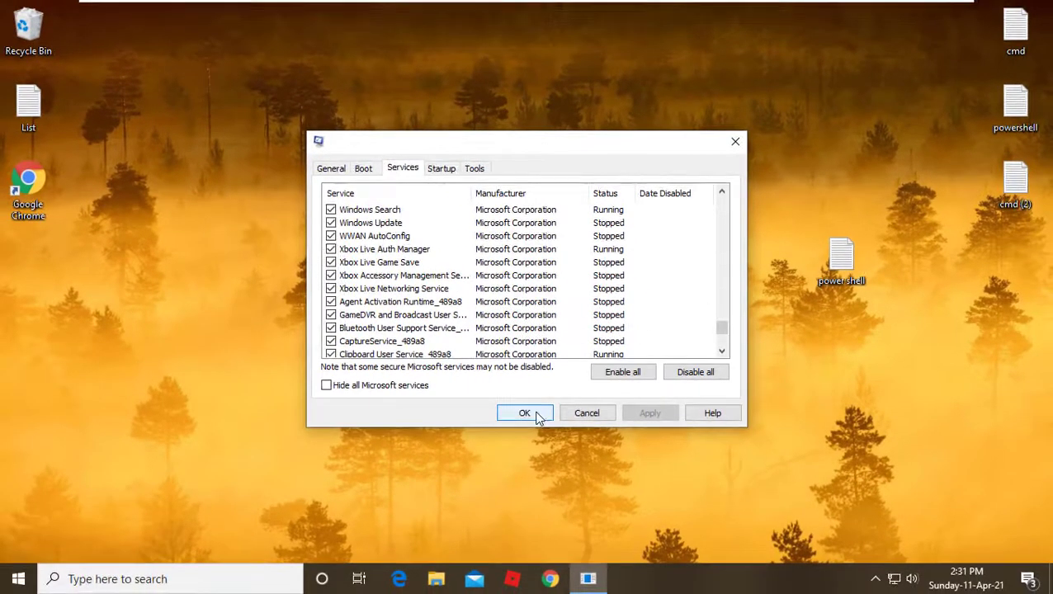
left_click(502, 433)
Step: Bring up the PC's power options for a restart
left_click(18, 578)
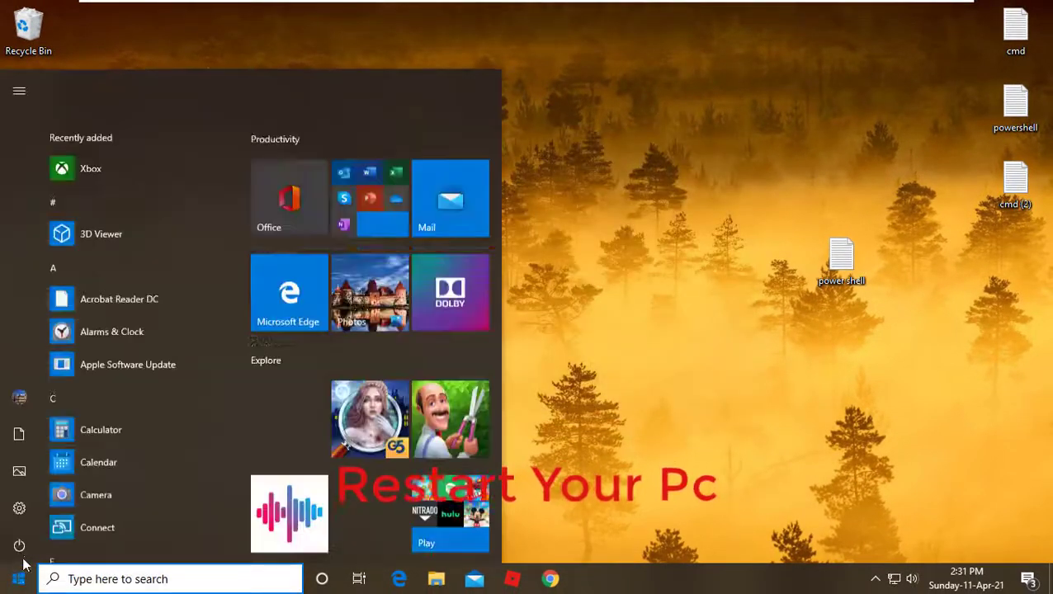
left_click(20, 546)
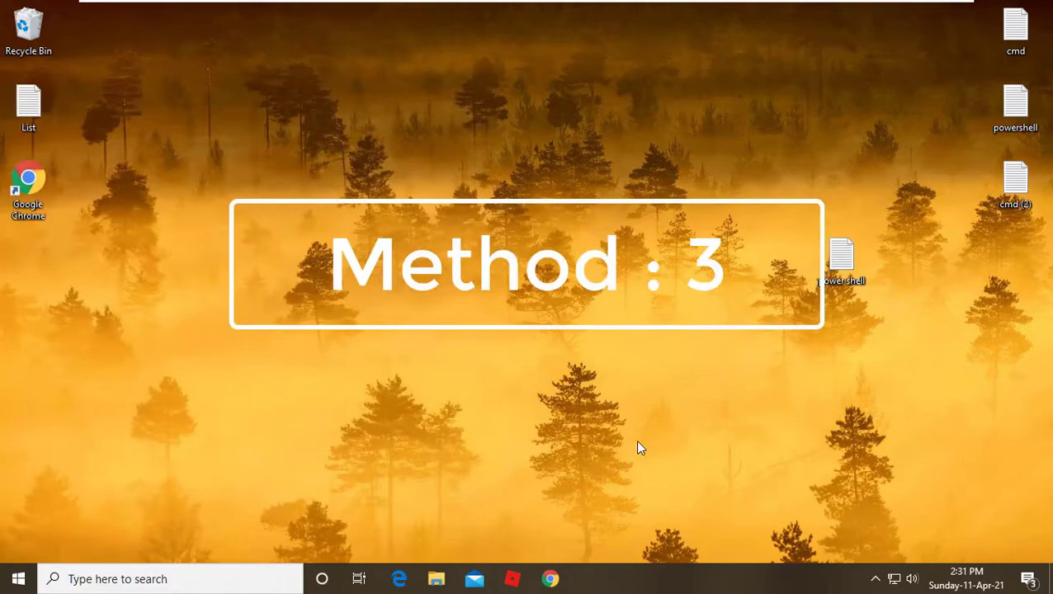
Step: Search Windows for "services" and open the Services app
left_click(248, 582)
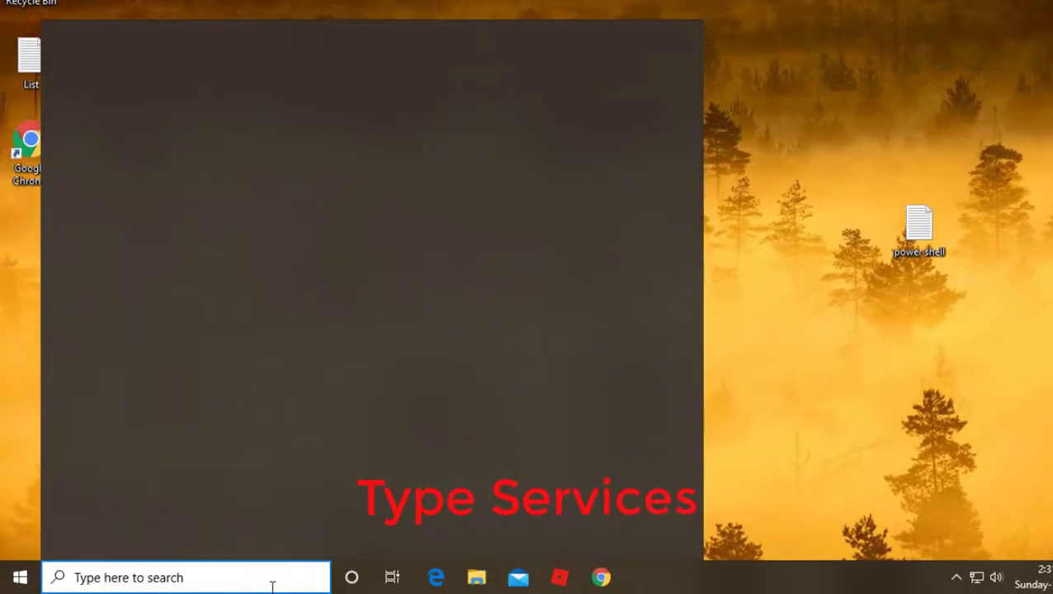
type("ser")
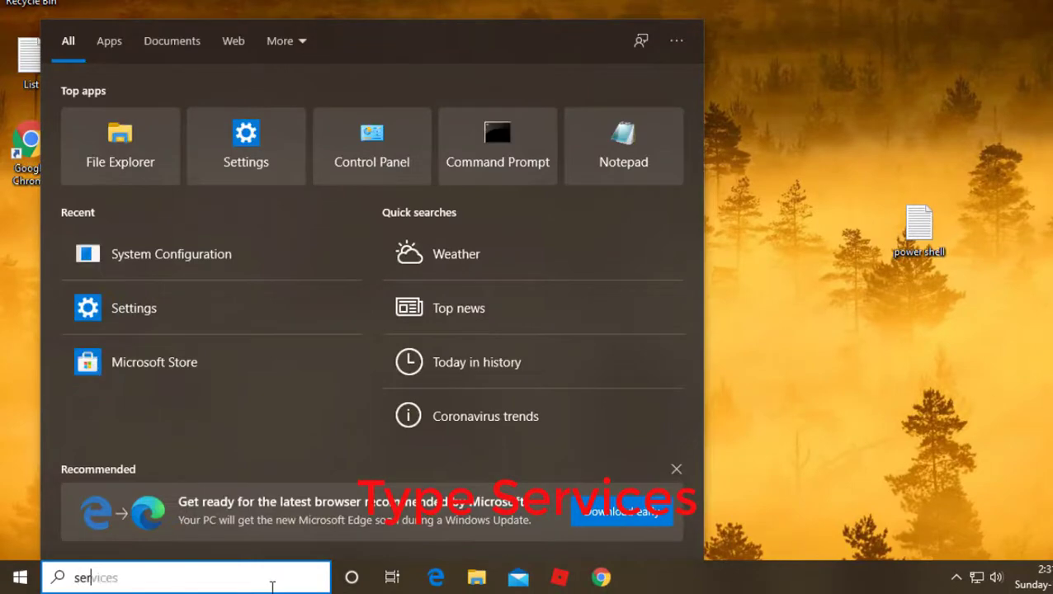
type("vices")
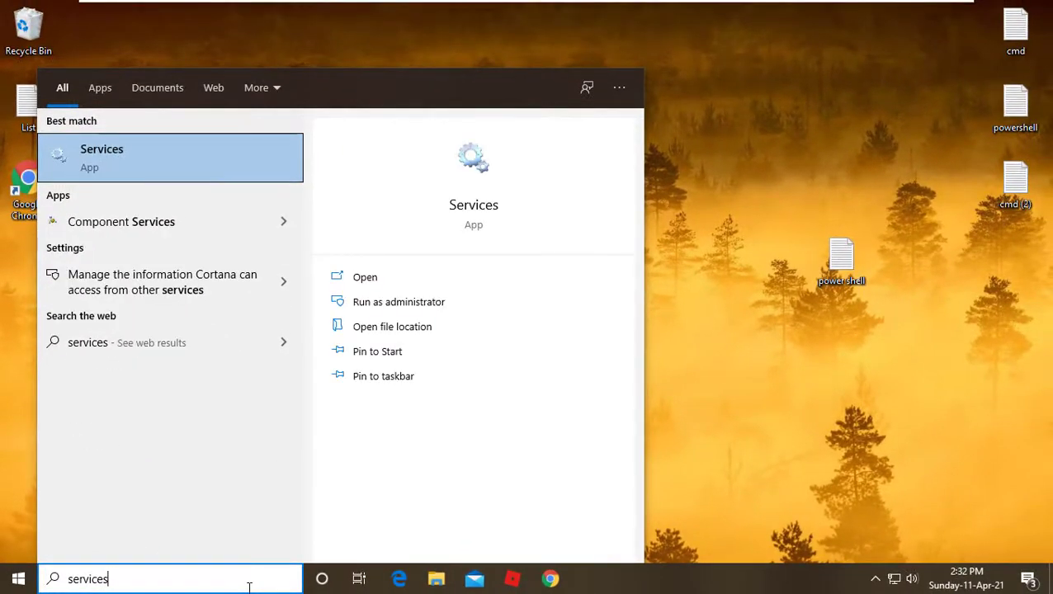
key("Return")
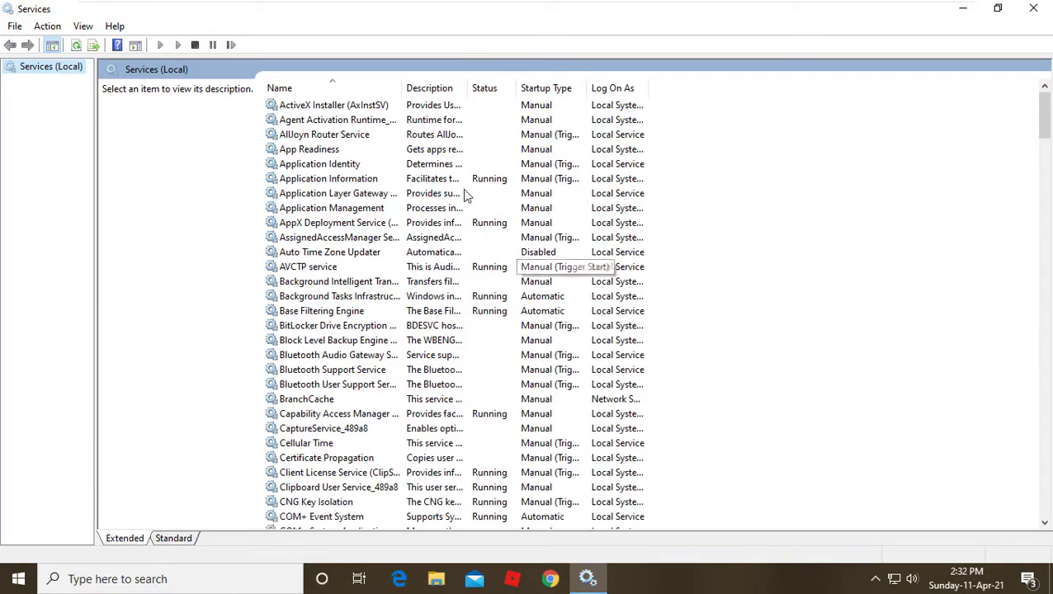
Step: Set the Xbox Accessory Management Service's startup type to Automatic, start the service, and apply the change
scroll(432, 161, "down", 20)
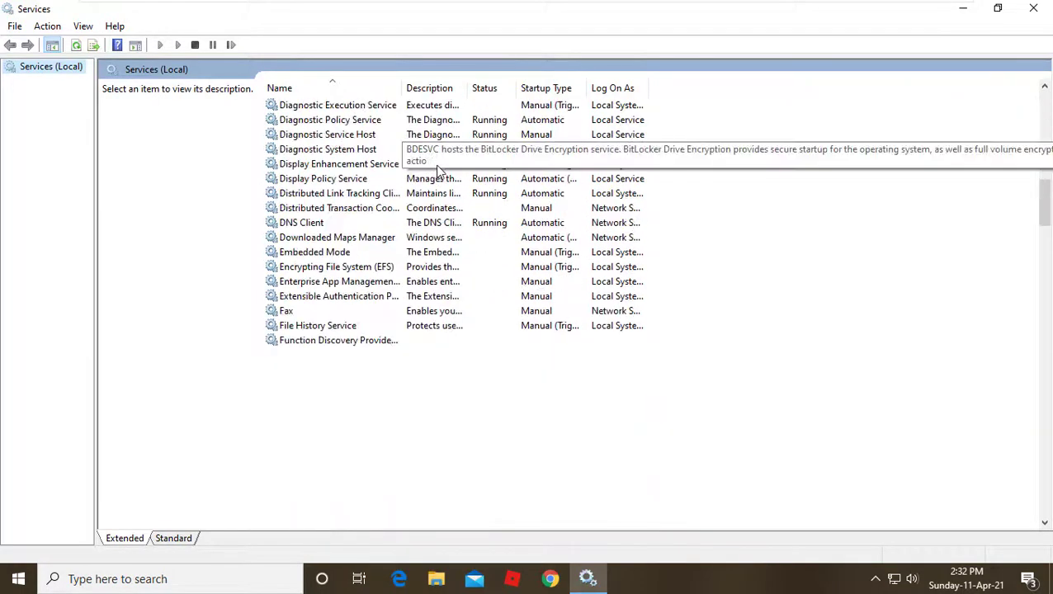
scroll(438, 168, "down", 19)
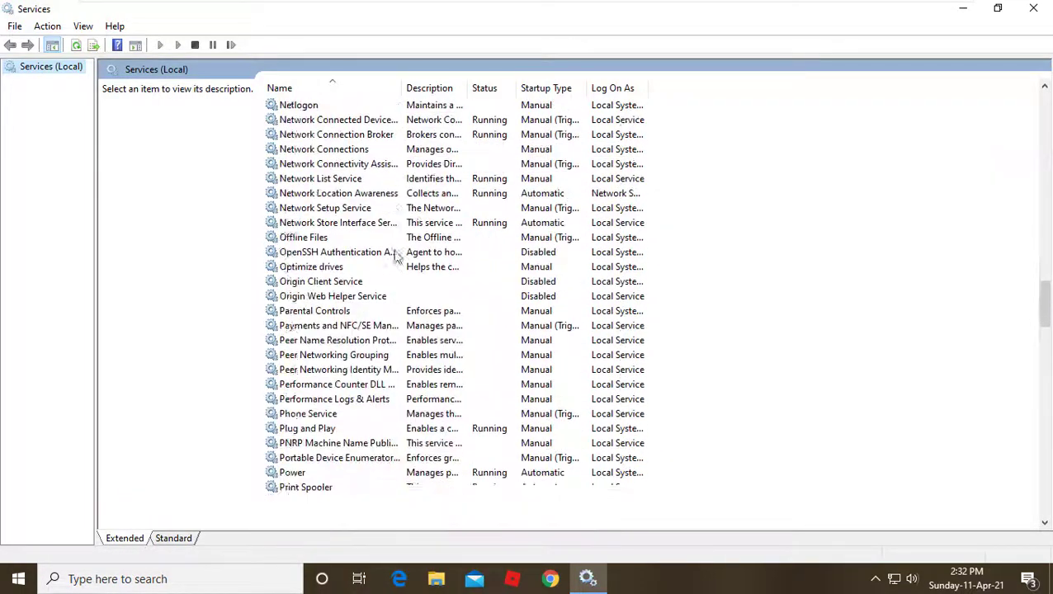
scroll(395, 256, "down", 20)
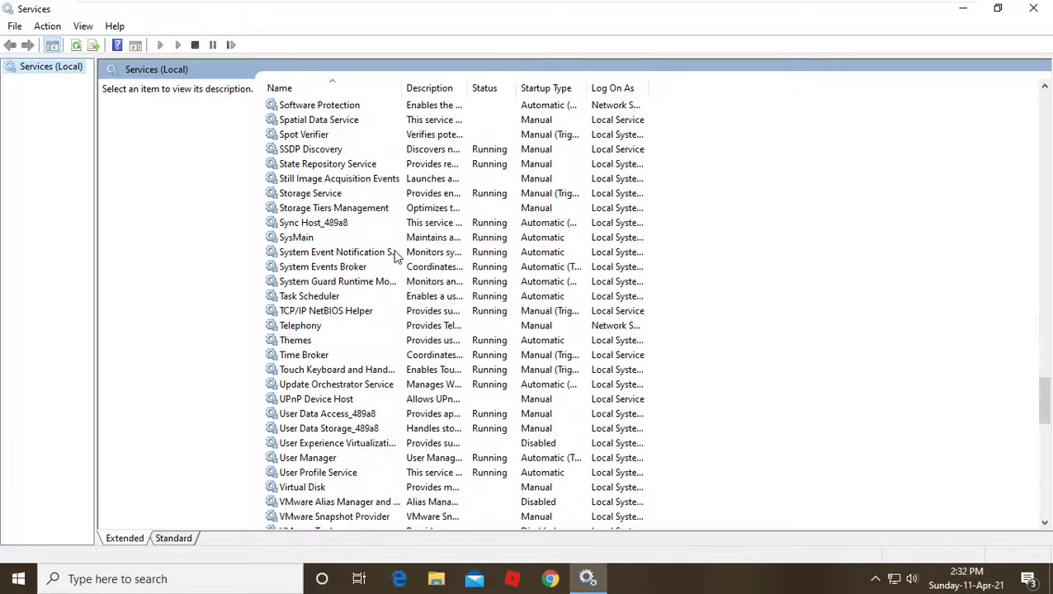
scroll(394, 257, "down", 15)
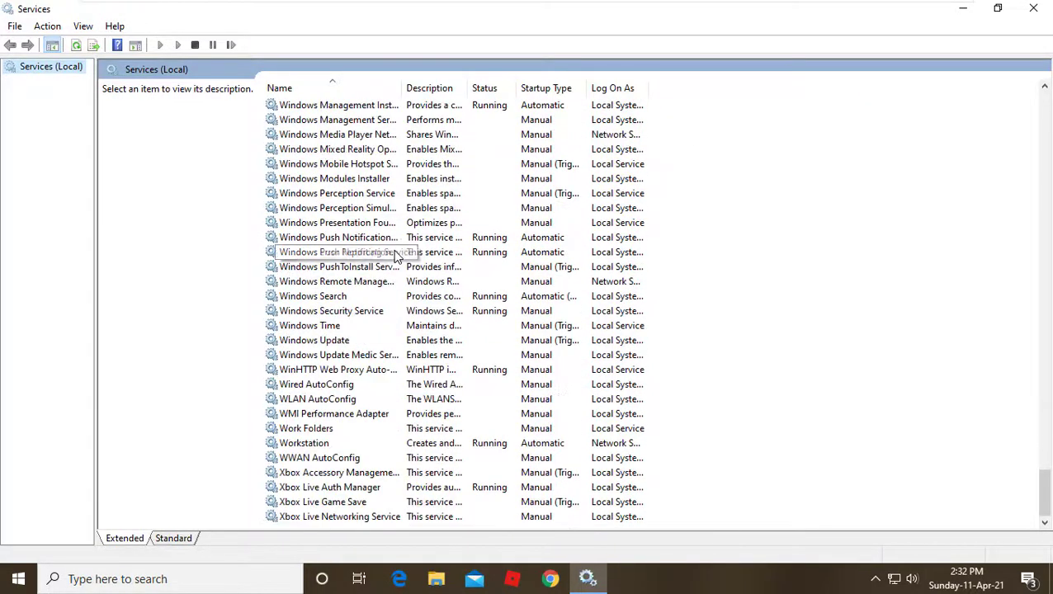
left_click(351, 476)
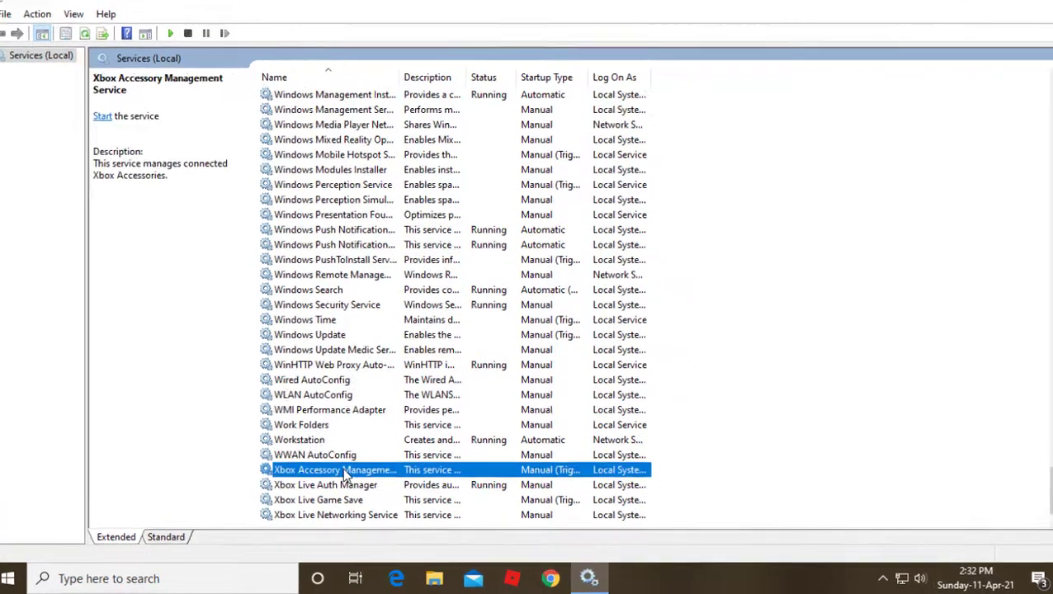
right_click(329, 462)
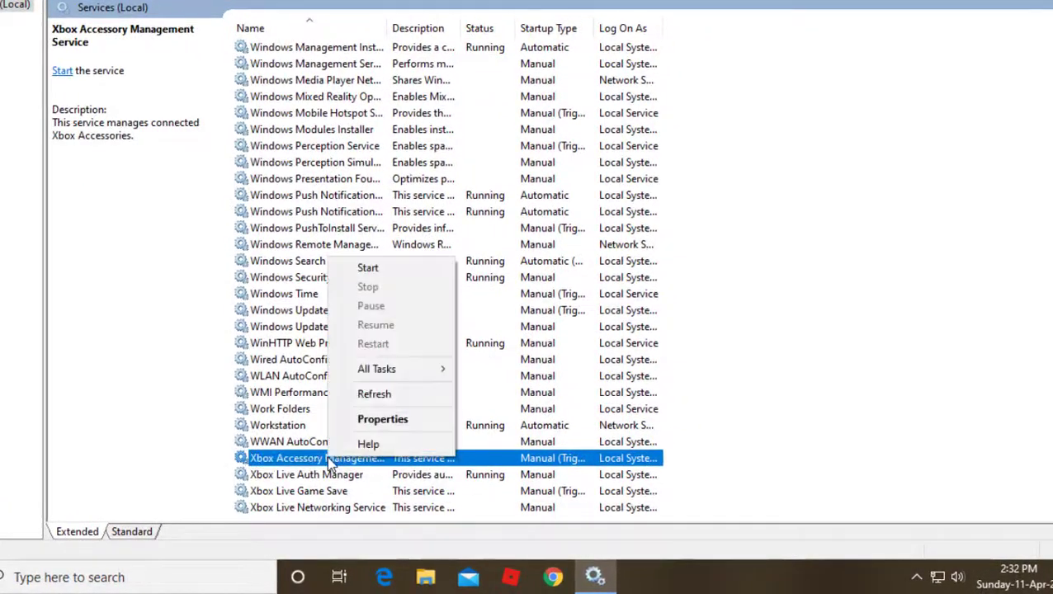
left_click(379, 421)
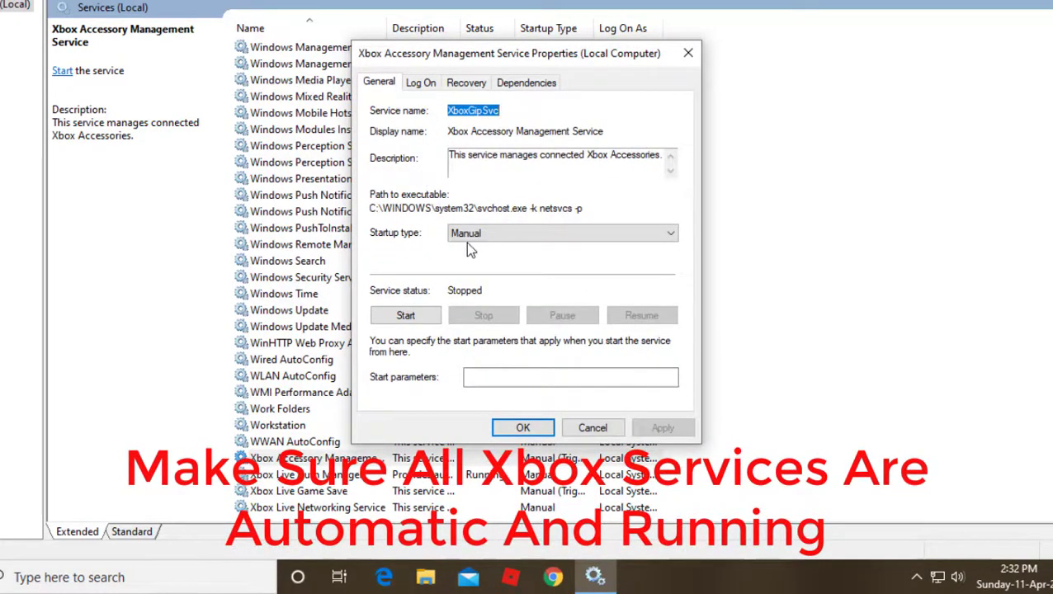
left_click(551, 237)
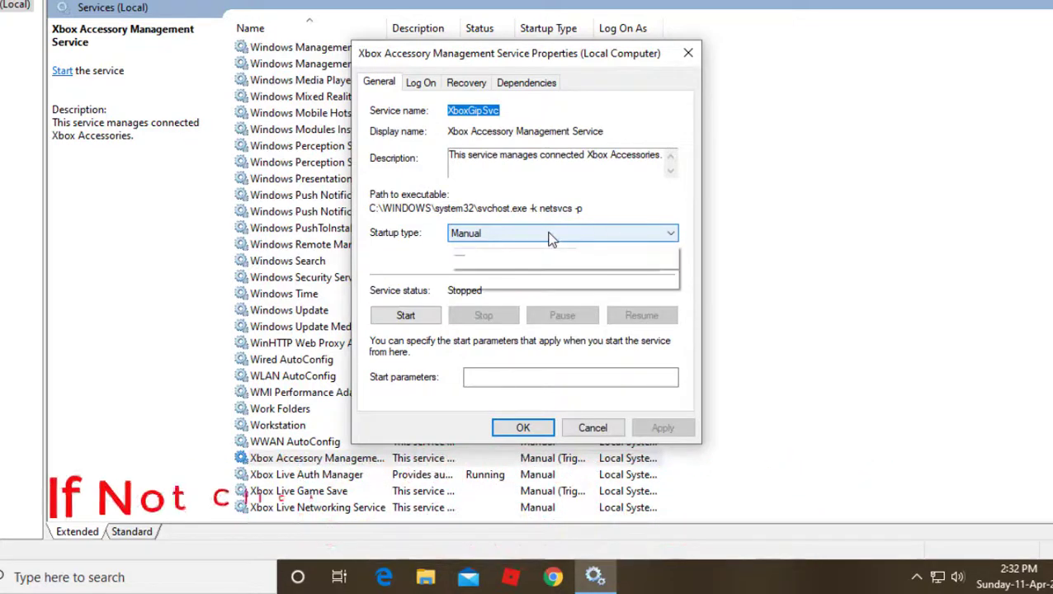
left_click(488, 257)
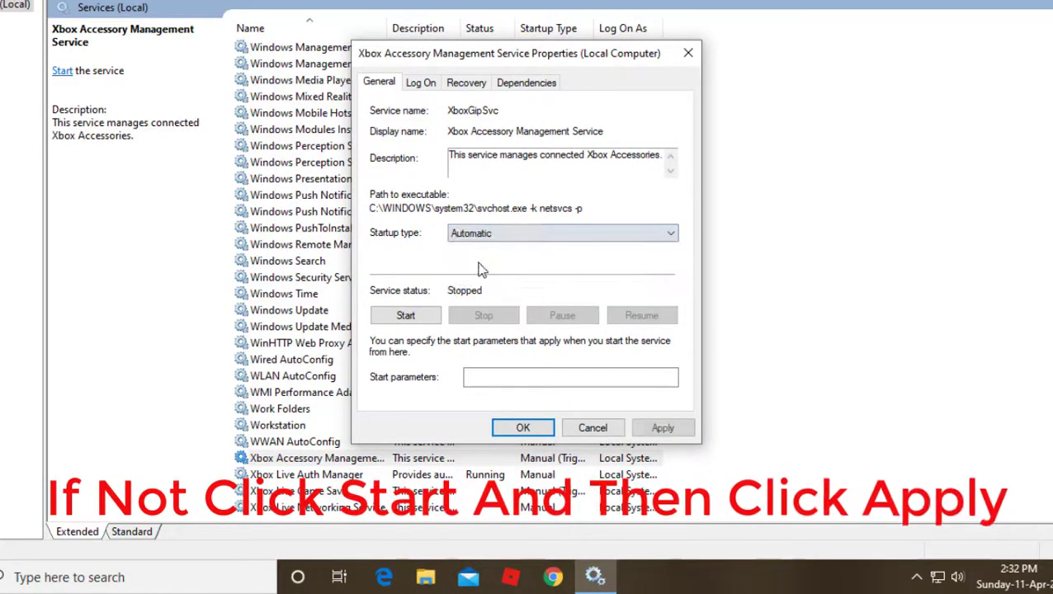
left_click(406, 316)
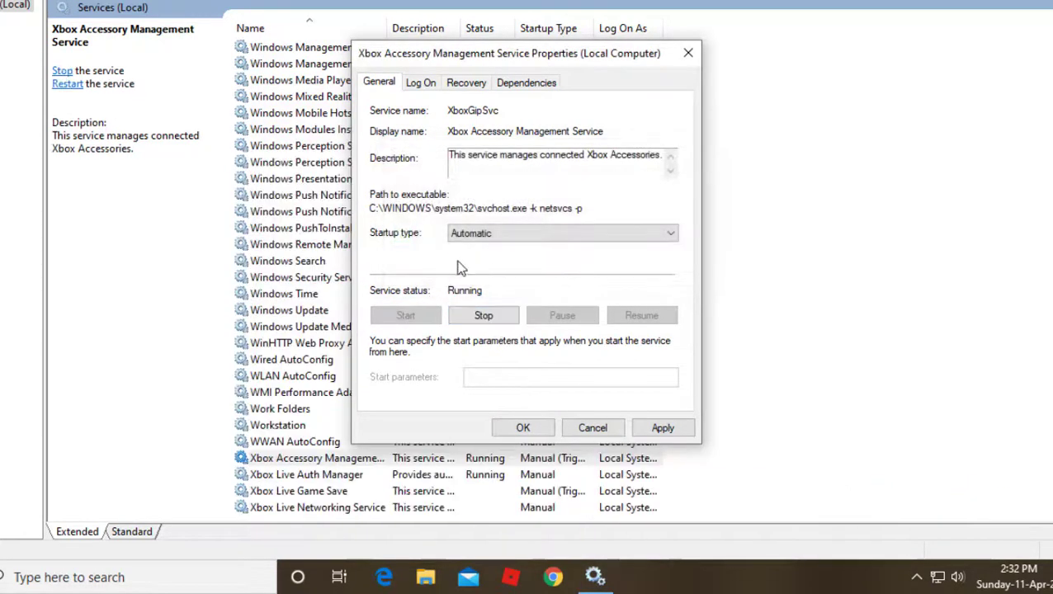
left_click(664, 428)
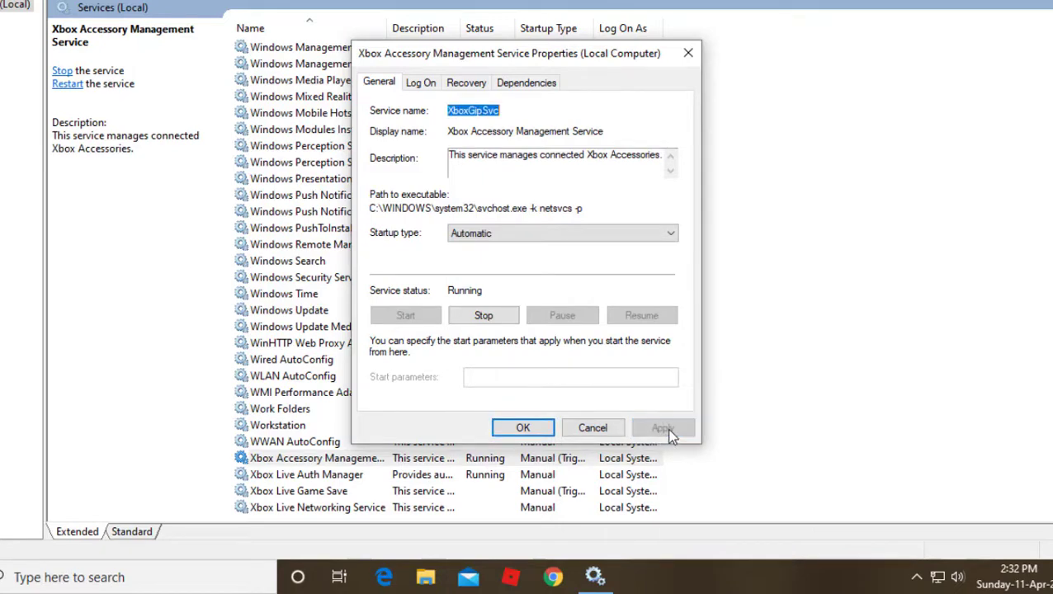
left_click(523, 429)
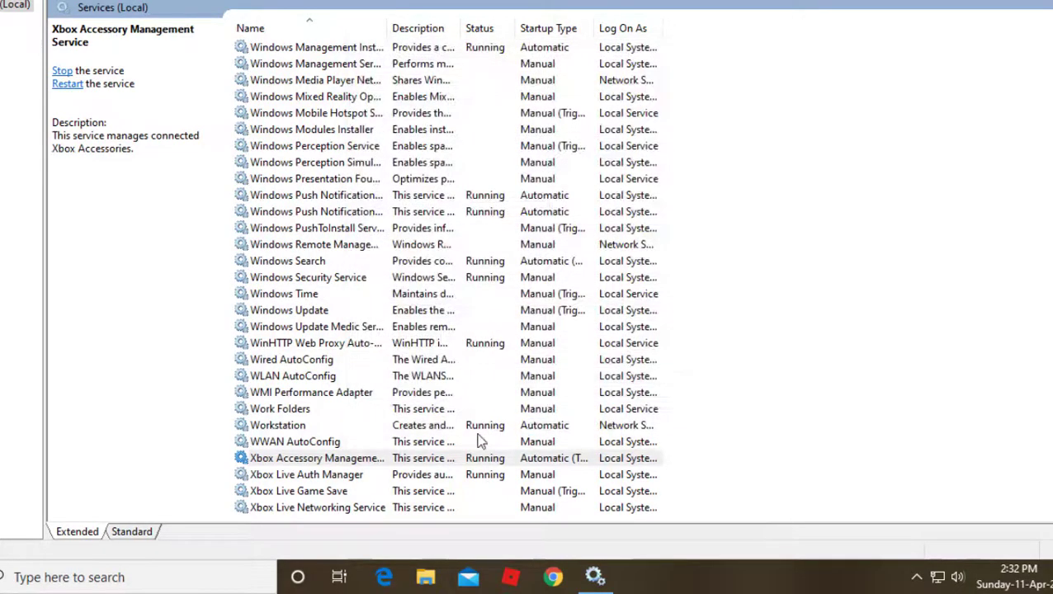
Step: Set the startup type of the Xbox Live Auth Manager service to Automatic and apply the change
left_click(386, 478)
right_click(385, 483)
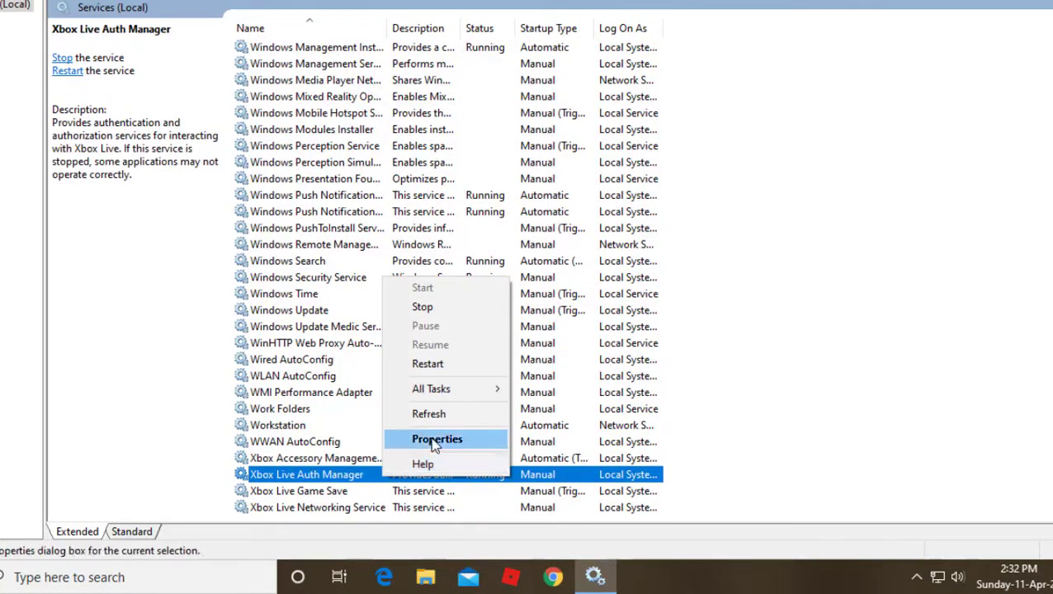
left_click(436, 439)
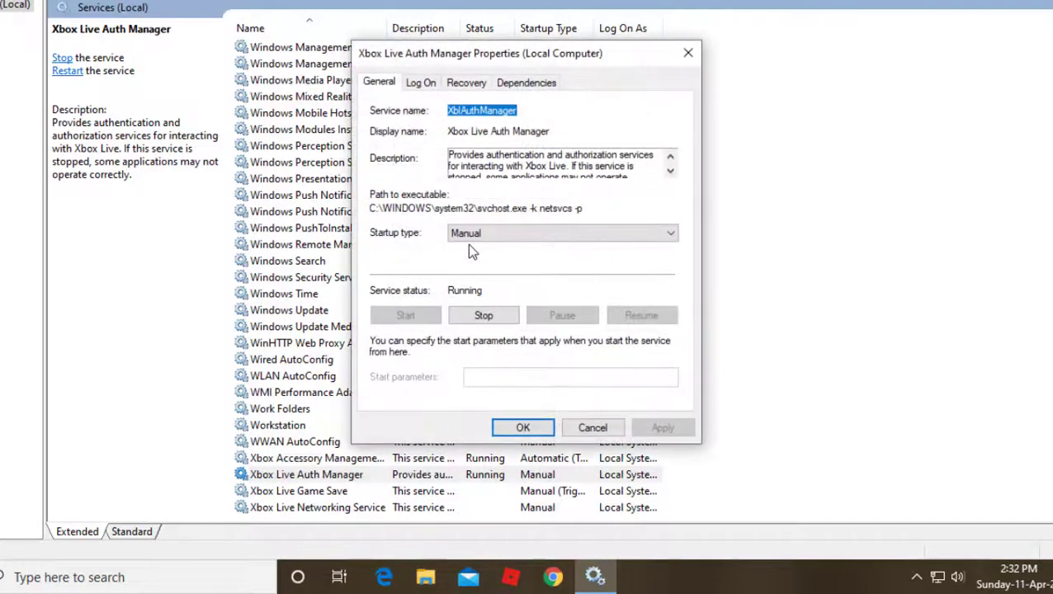
left_click(659, 234)
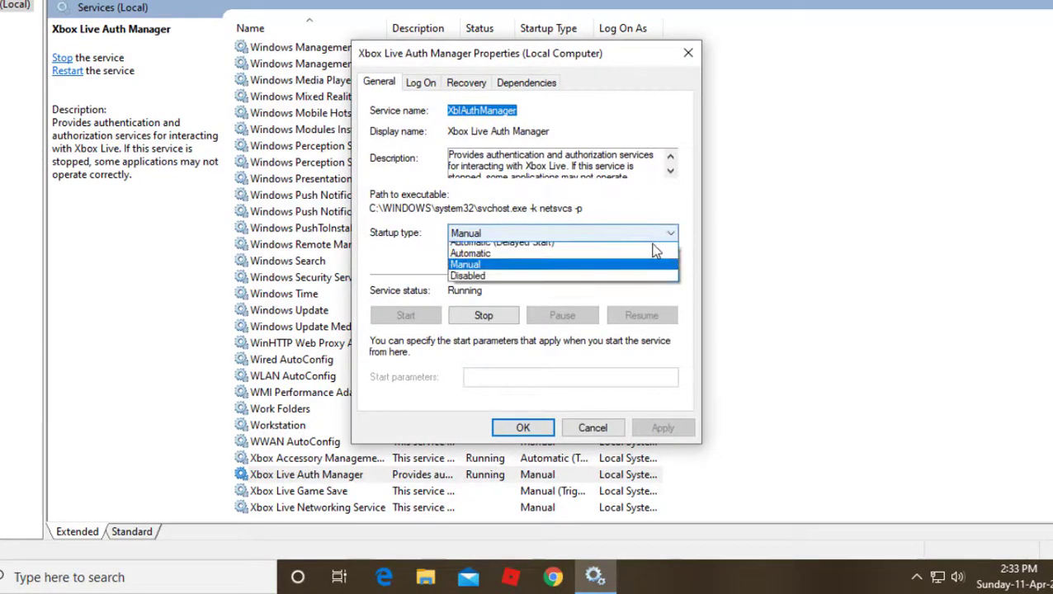
left_click(500, 260)
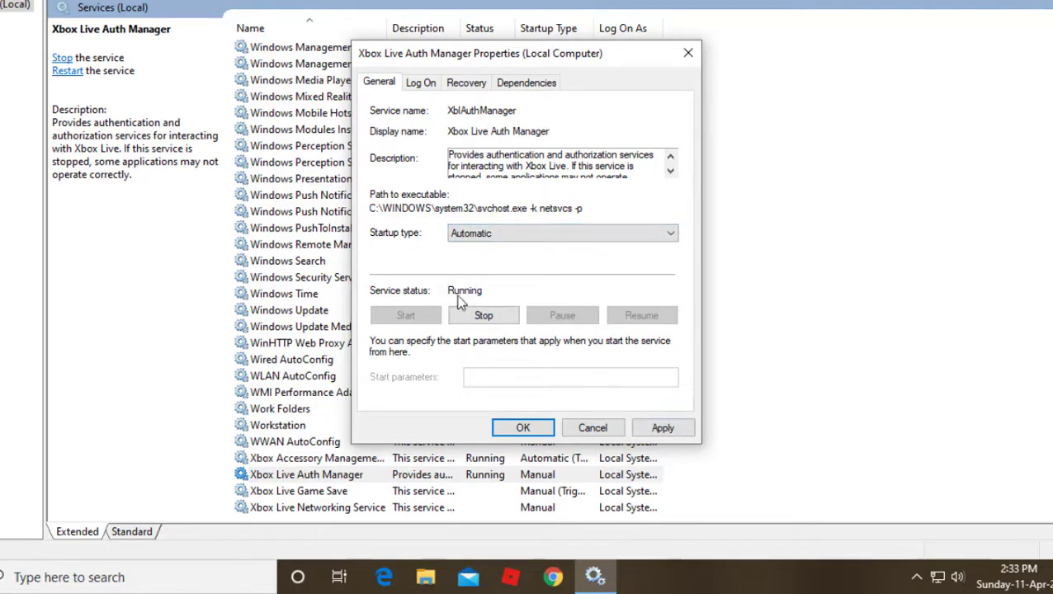
left_click(665, 429)
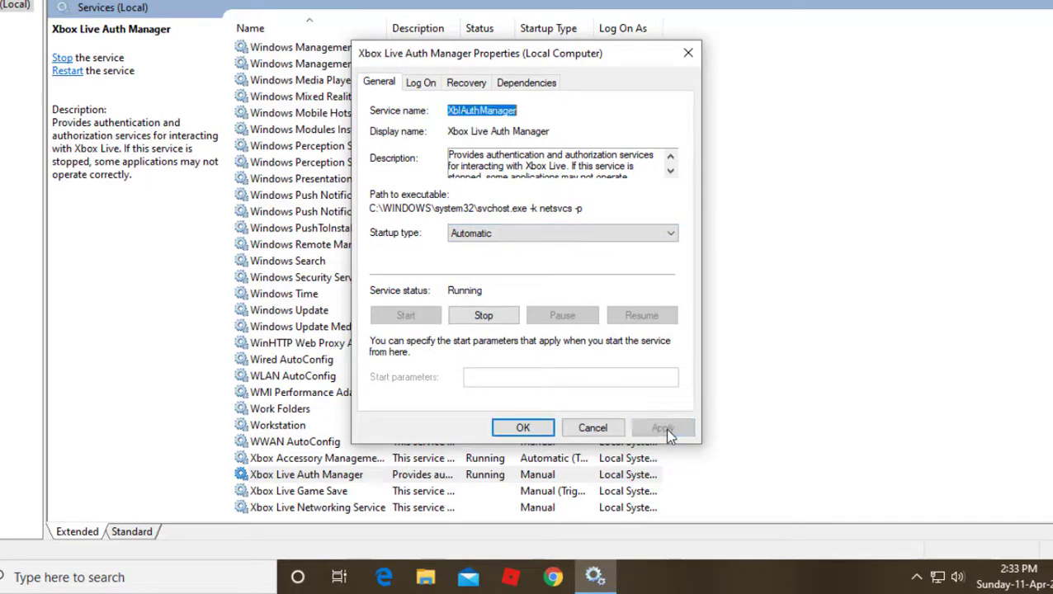
left_click(524, 428)
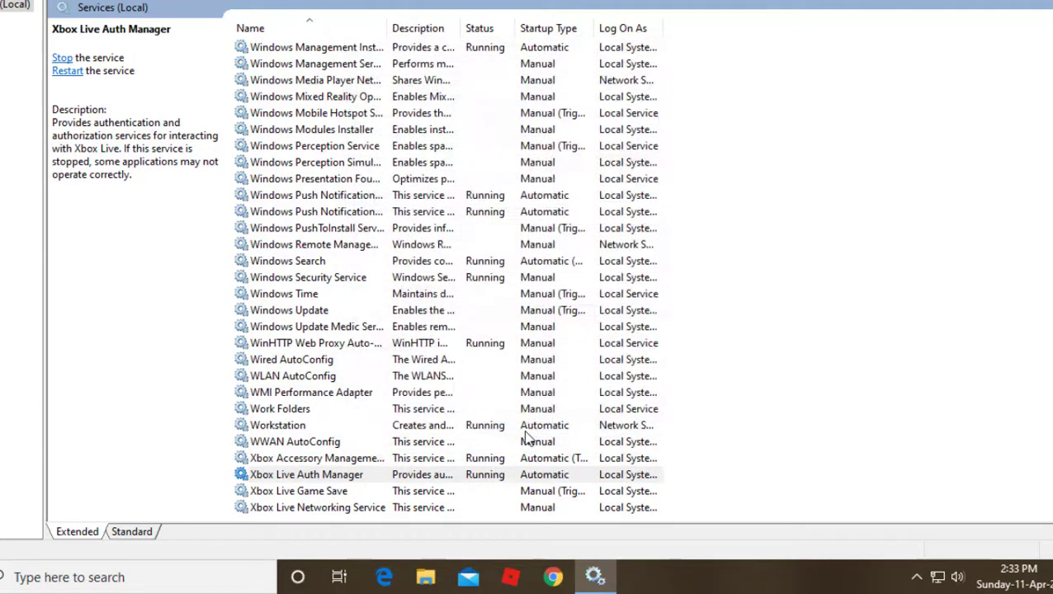
Step: Set the Xbox Live Game Save service's startup type to Automatic, start the service, and apply the change
left_click(423, 493)
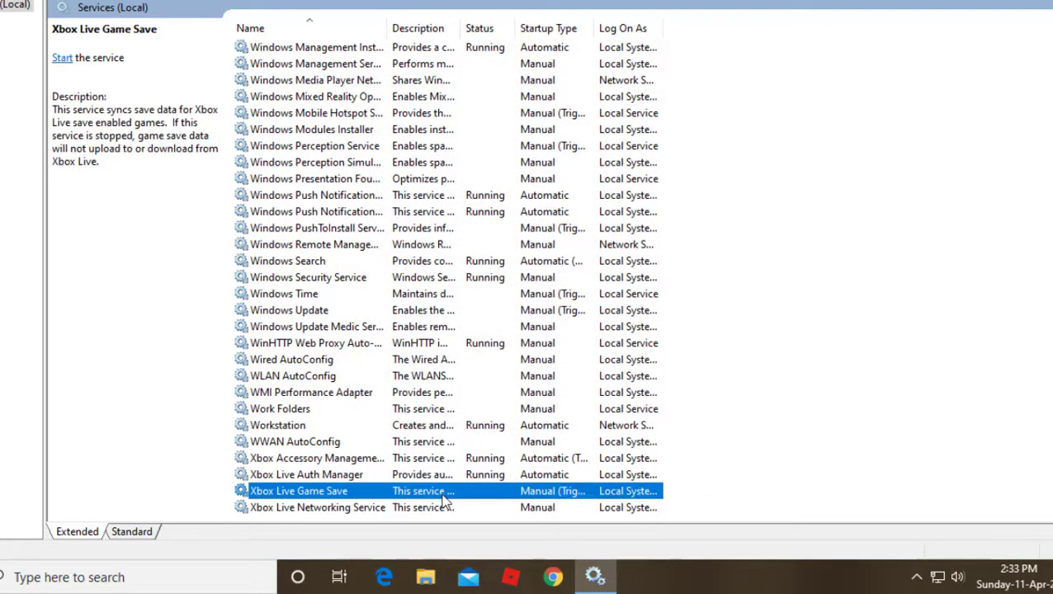
right_click(423, 493)
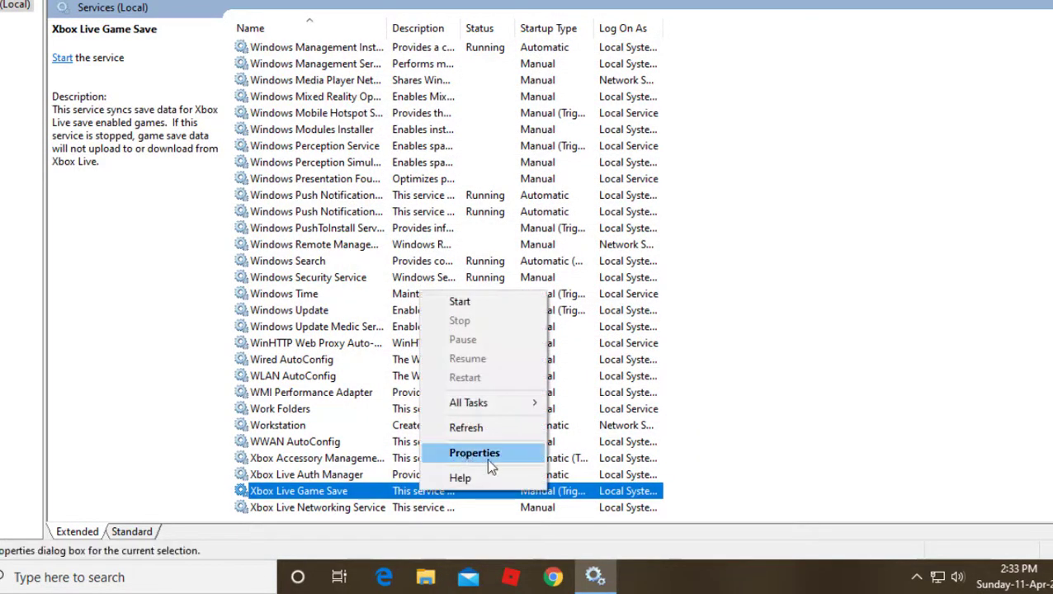
left_click(490, 454)
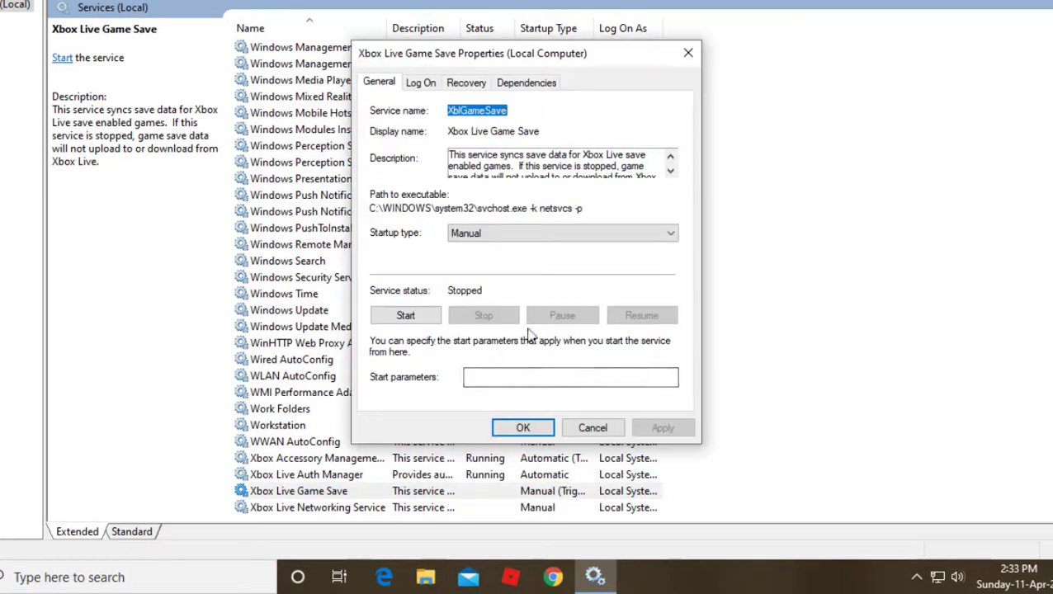
left_click(610, 236)
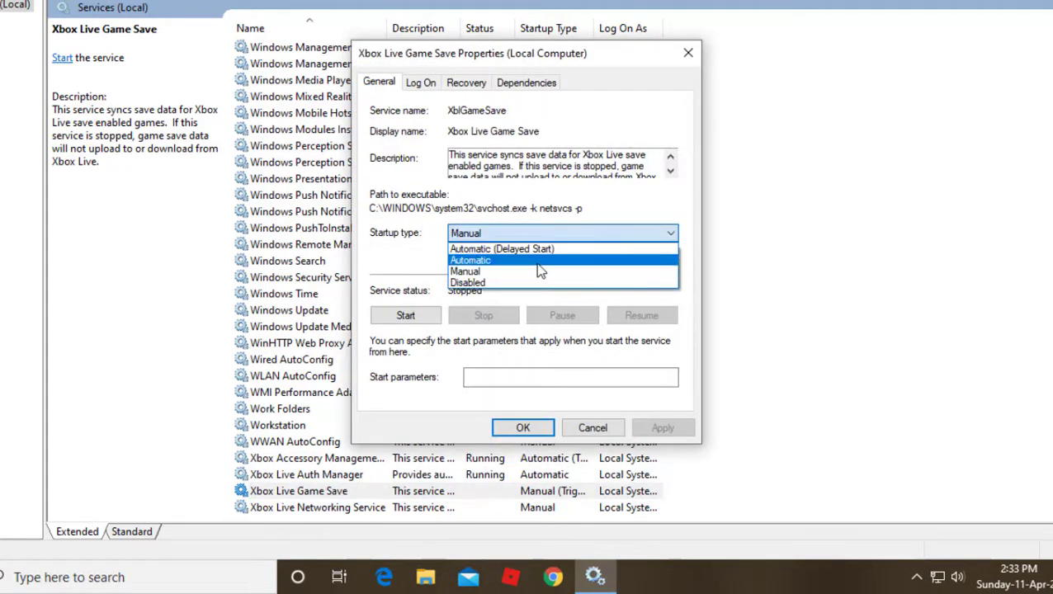
left_click(562, 263)
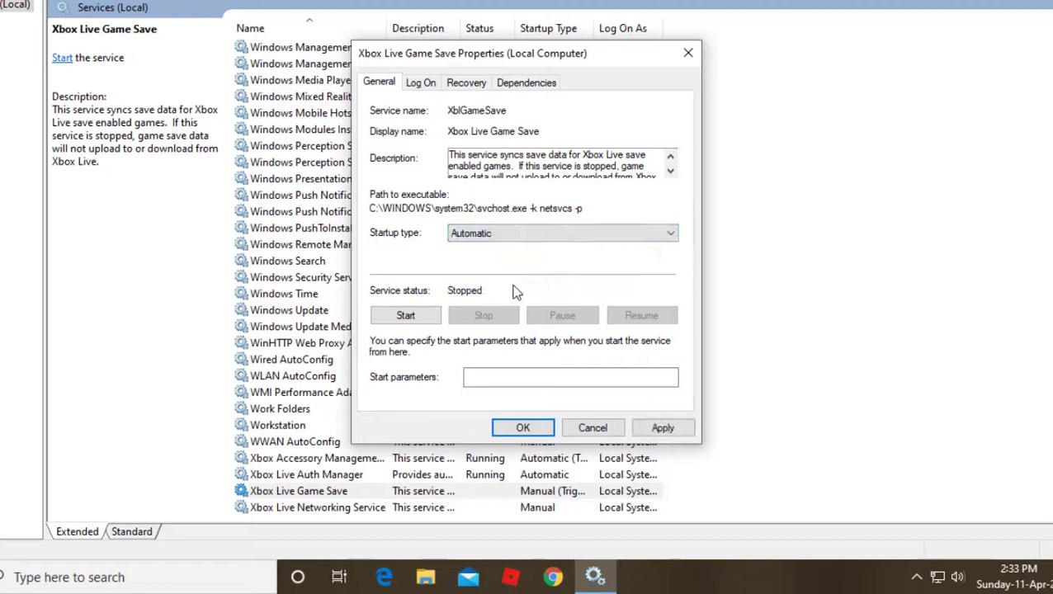
left_click(408, 316)
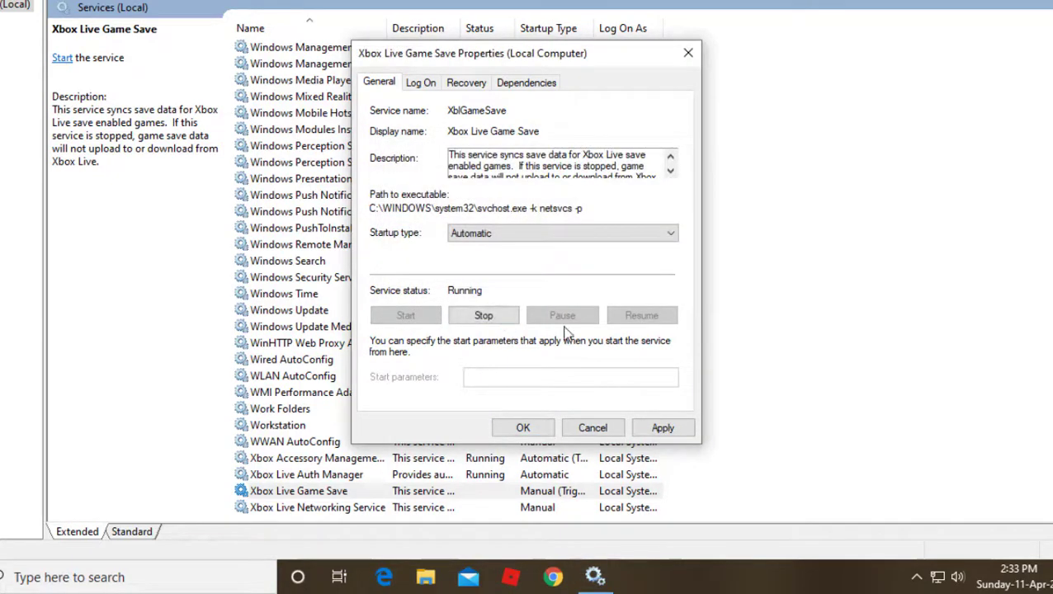
left_click(664, 428)
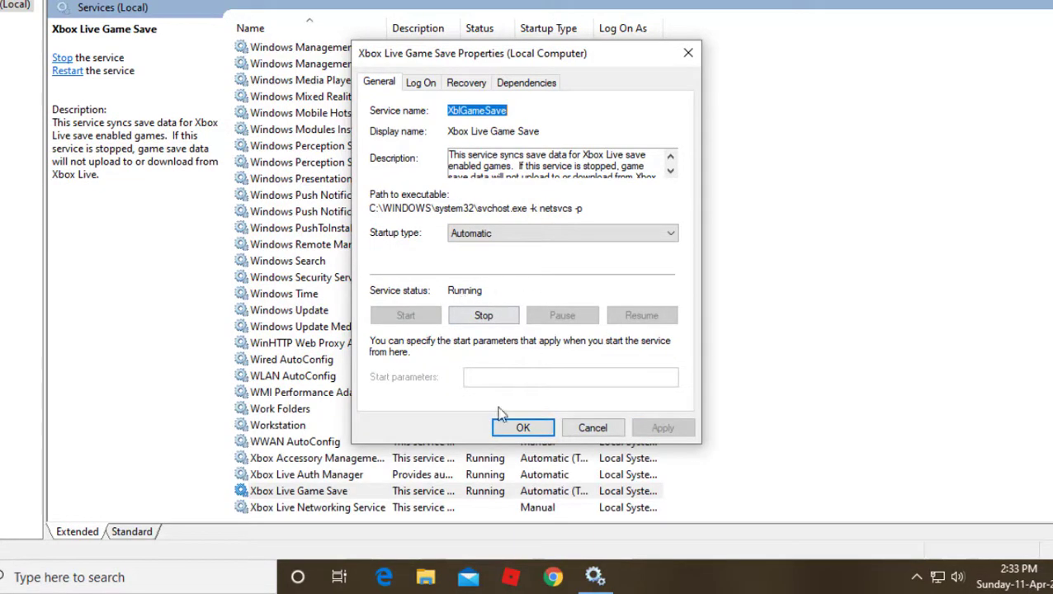
left_click(525, 426)
Step: Set the Xbox Live Networking Service's startup type to Automatic, start the service, and apply the change
right_click(426, 506)
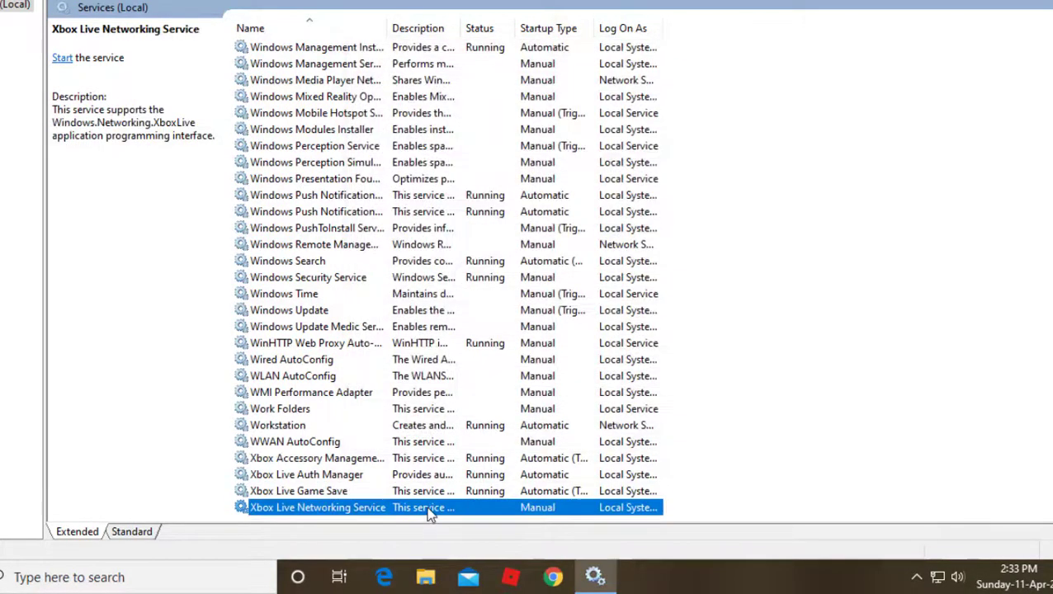
left_click(468, 471)
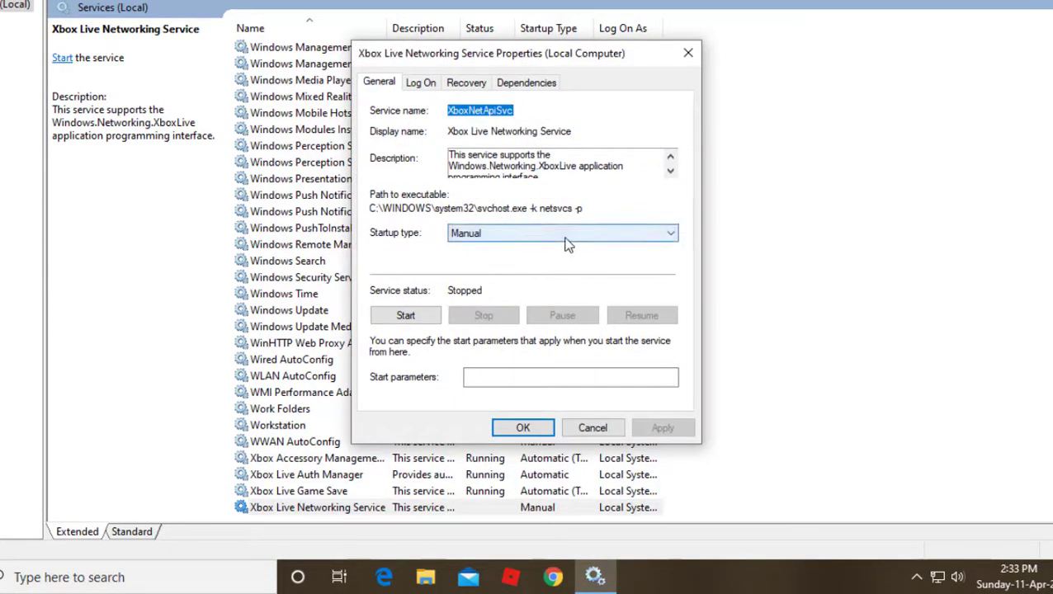
left_click(564, 241)
left_click(502, 262)
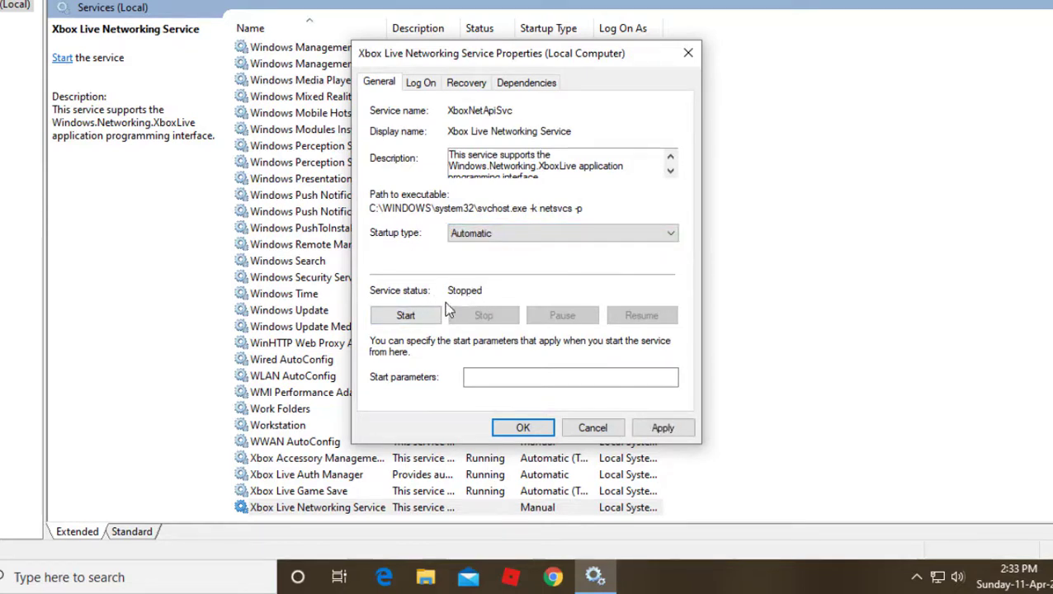
left_click(408, 322)
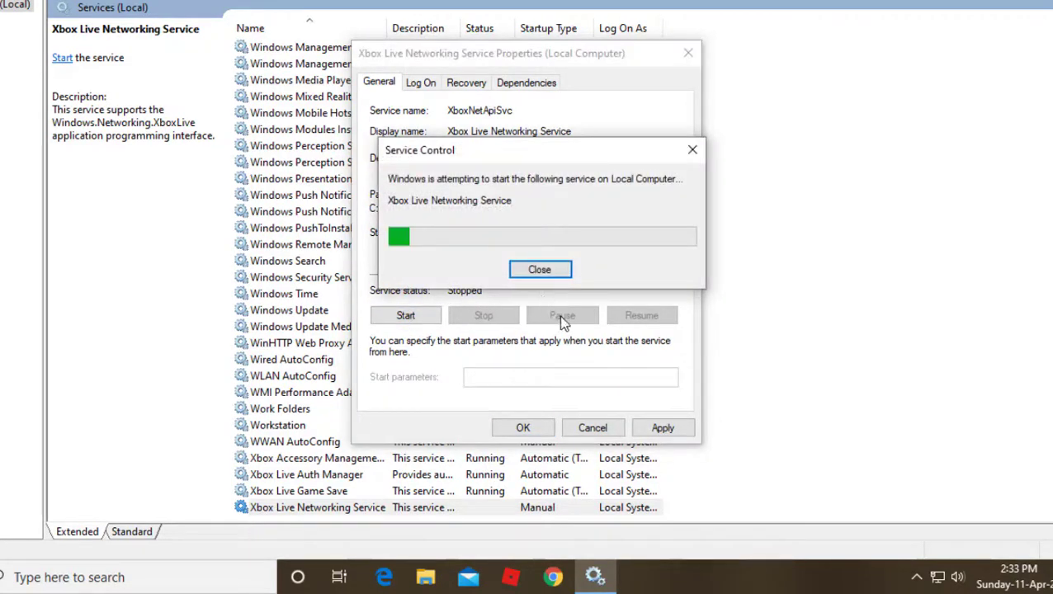
left_click(660, 426)
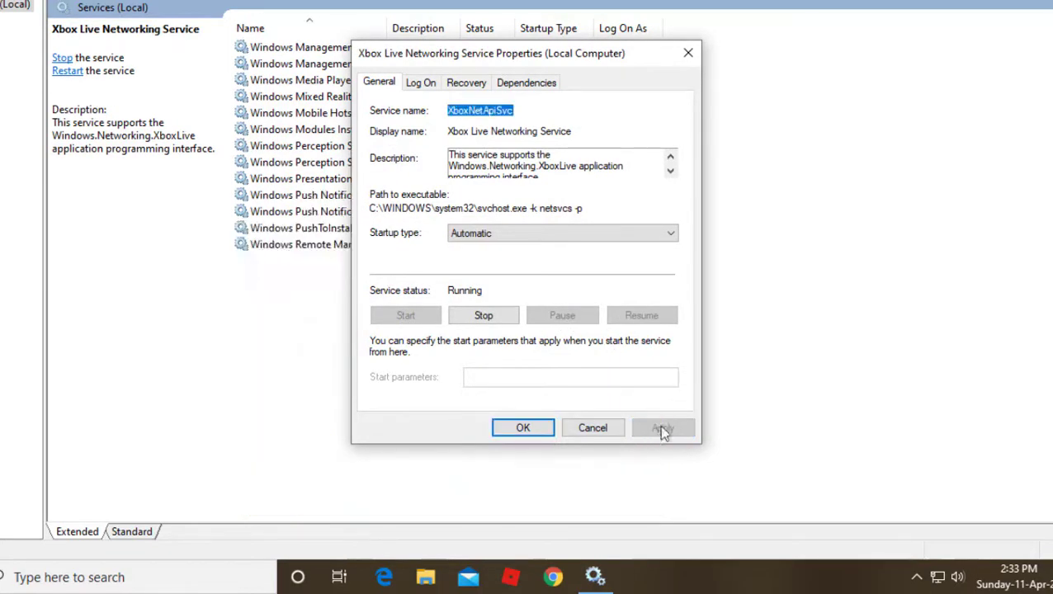
left_click(523, 427)
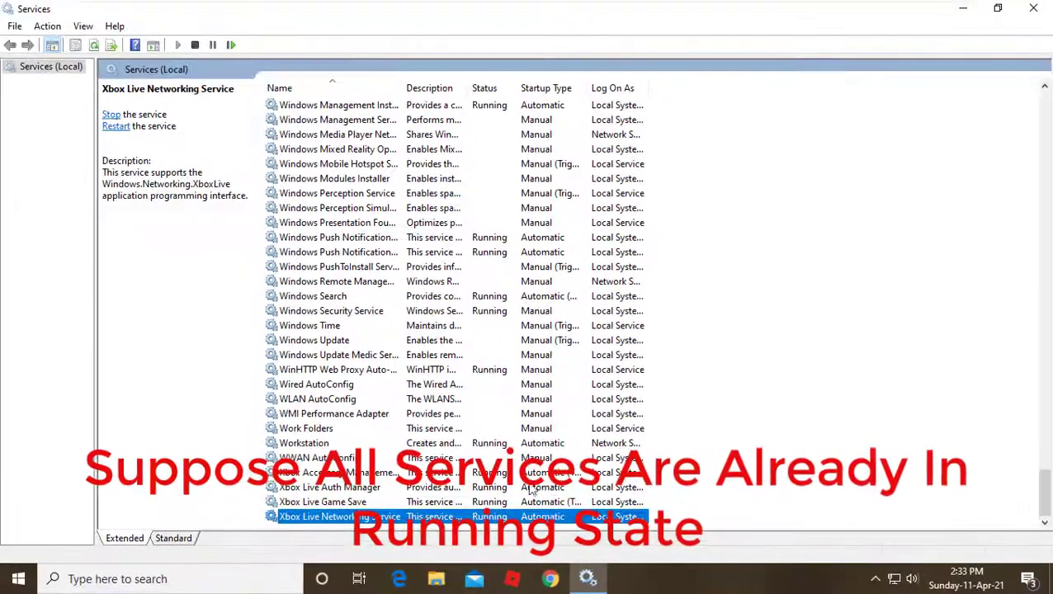
Step: Restart the Xbox Live Auth Manager service together with its dependent Xbox Live Game Save service
left_click(498, 473)
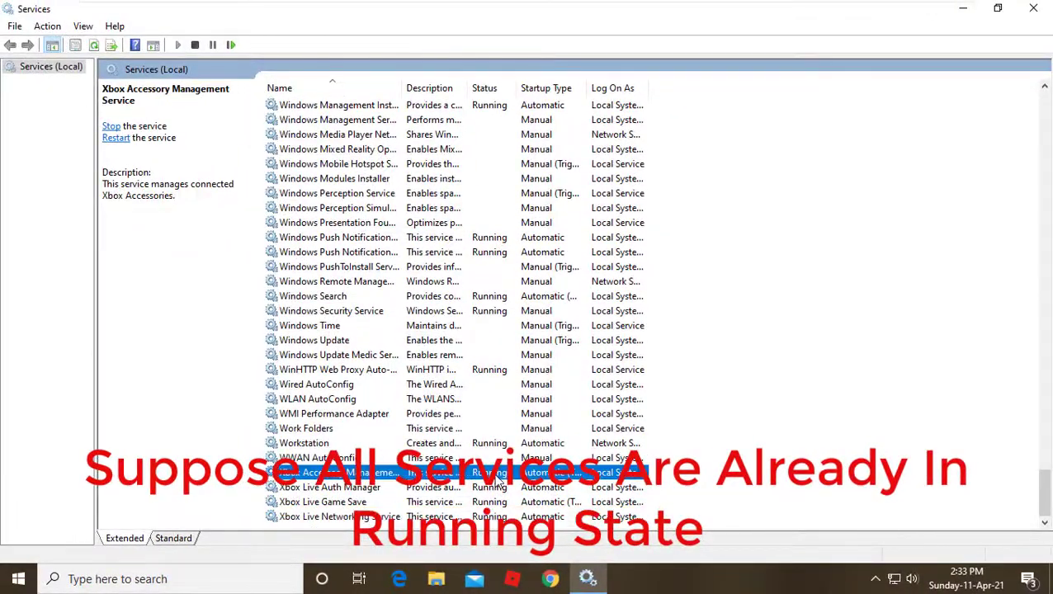
left_click(505, 487)
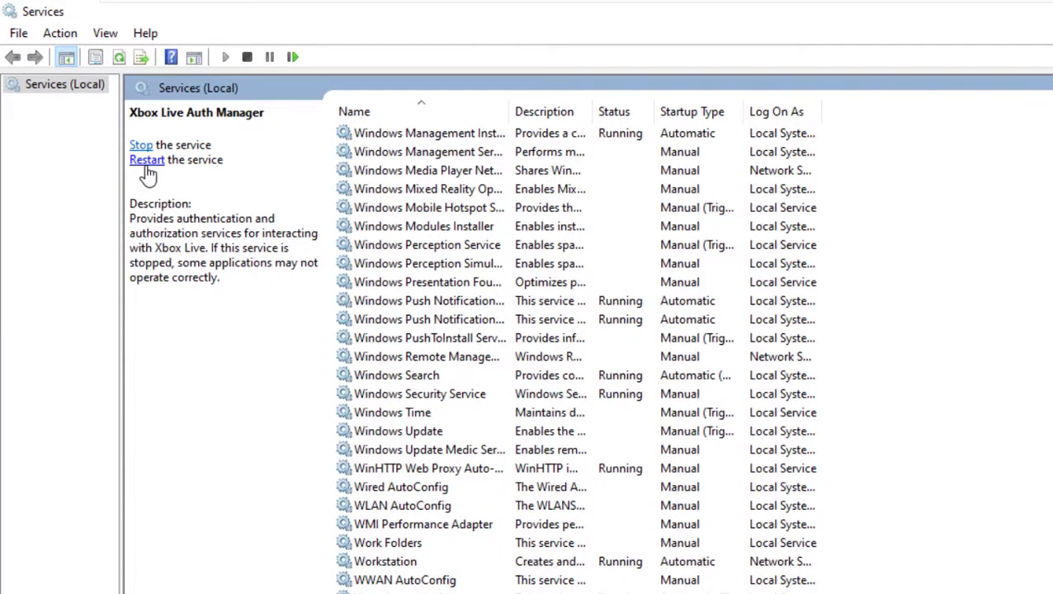
left_click(146, 161)
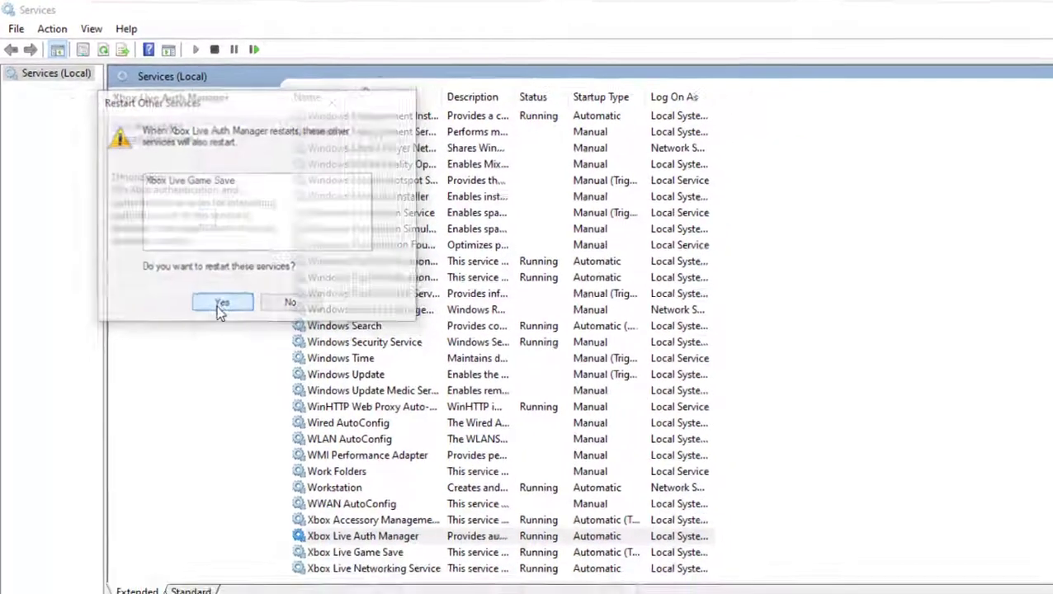
left_click(255, 350)
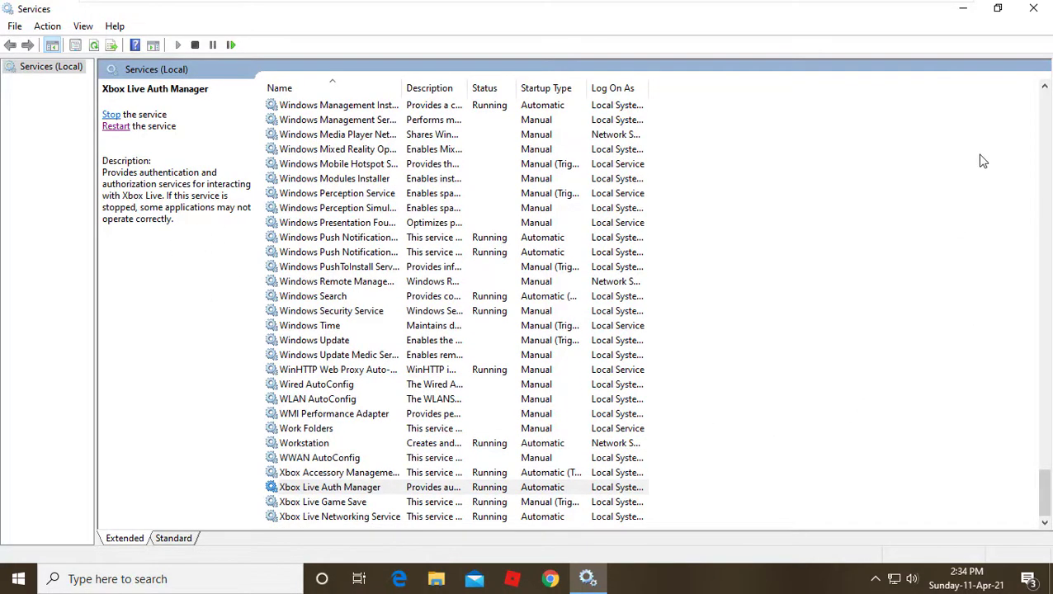
Step: Close the Services window and find and launch the Xbox Console Companion app
left_click(1033, 8)
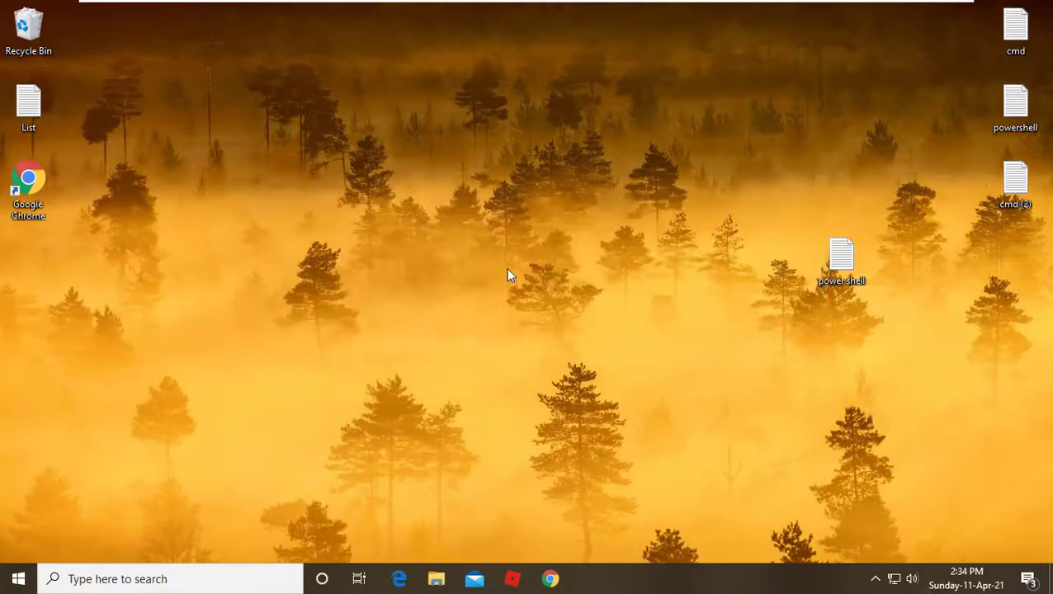
left_click(252, 578)
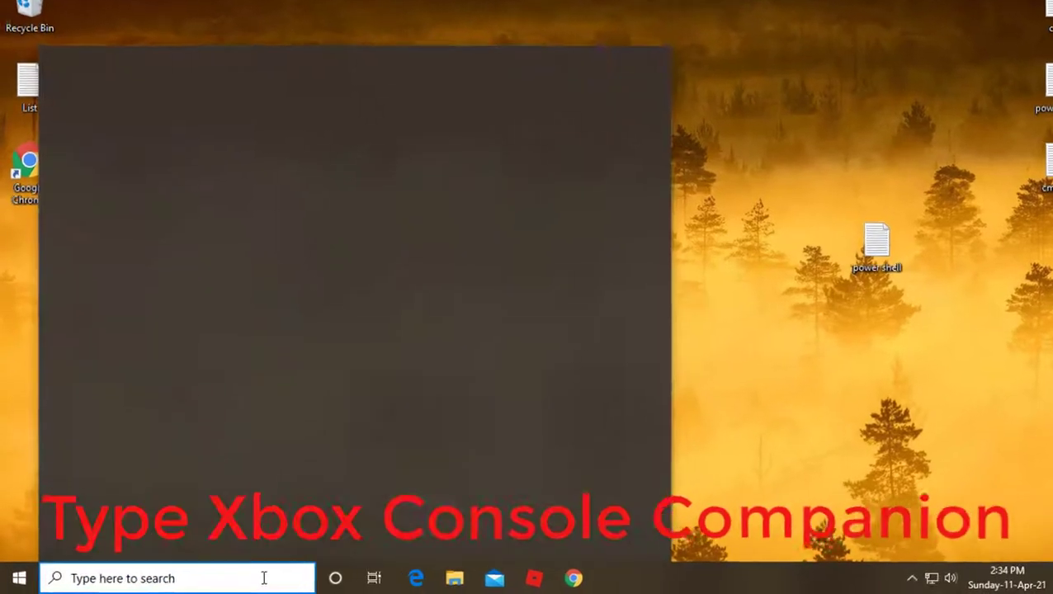
type("xb")
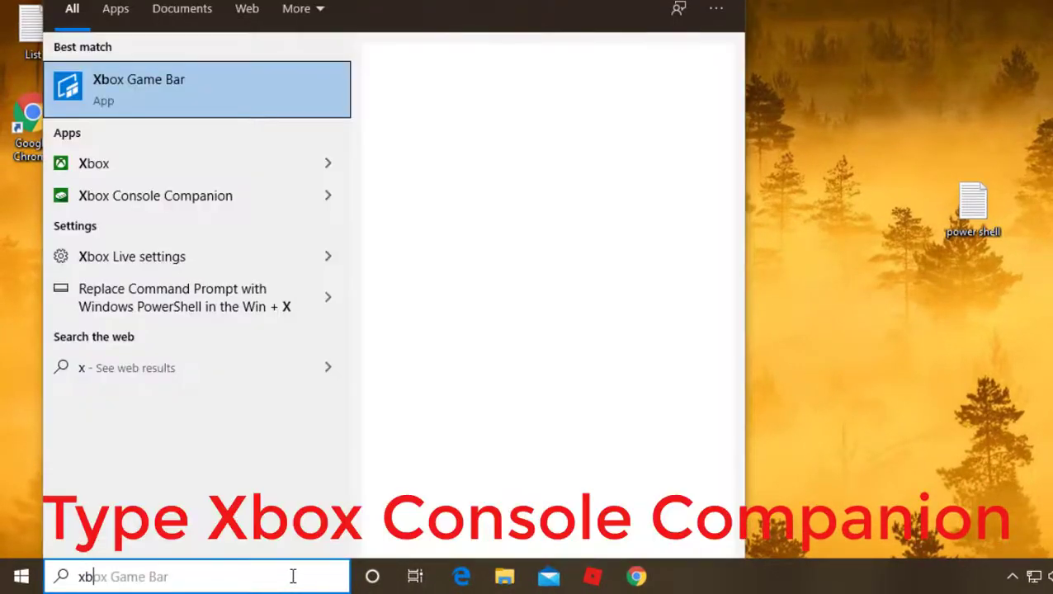
type("ox ")
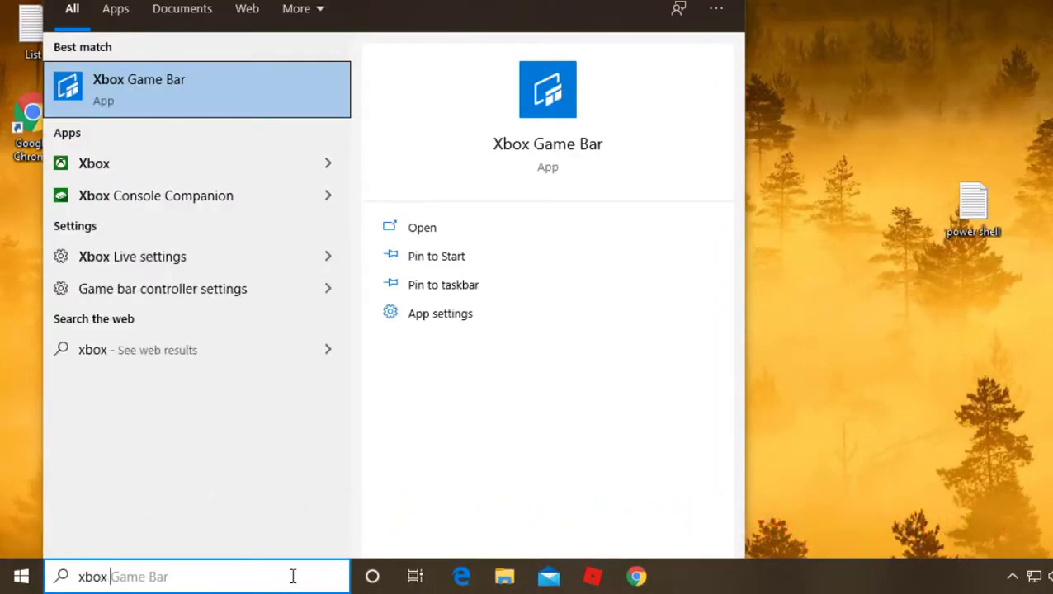
type("c")
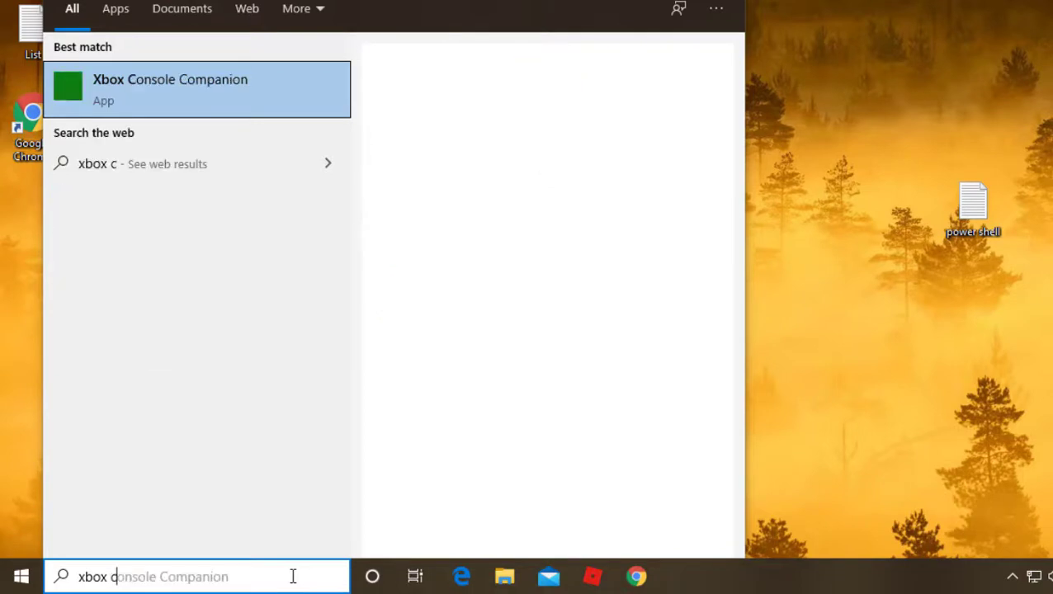
type("on")
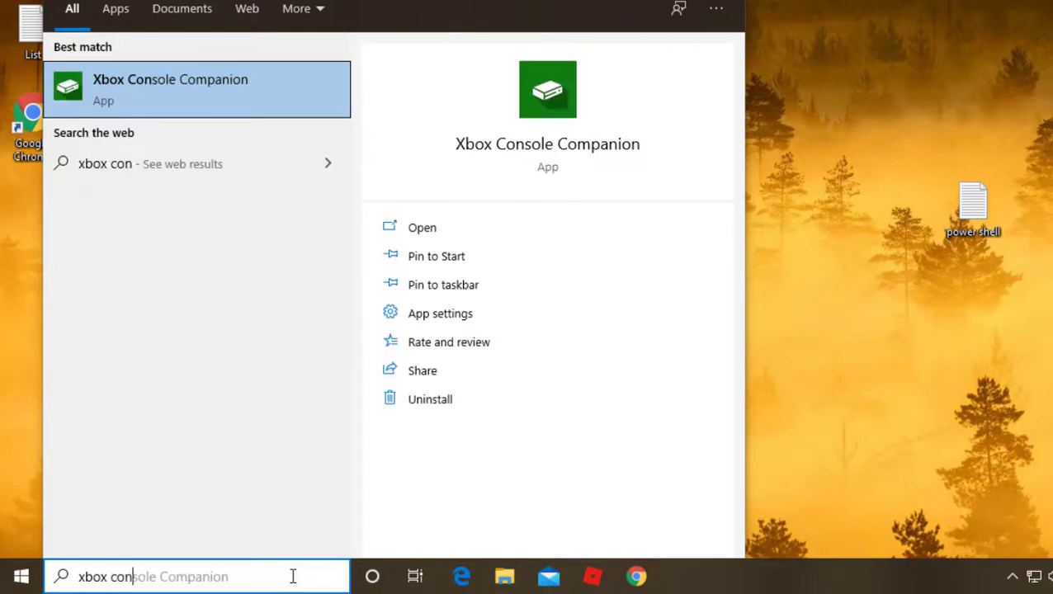
type("sole ")
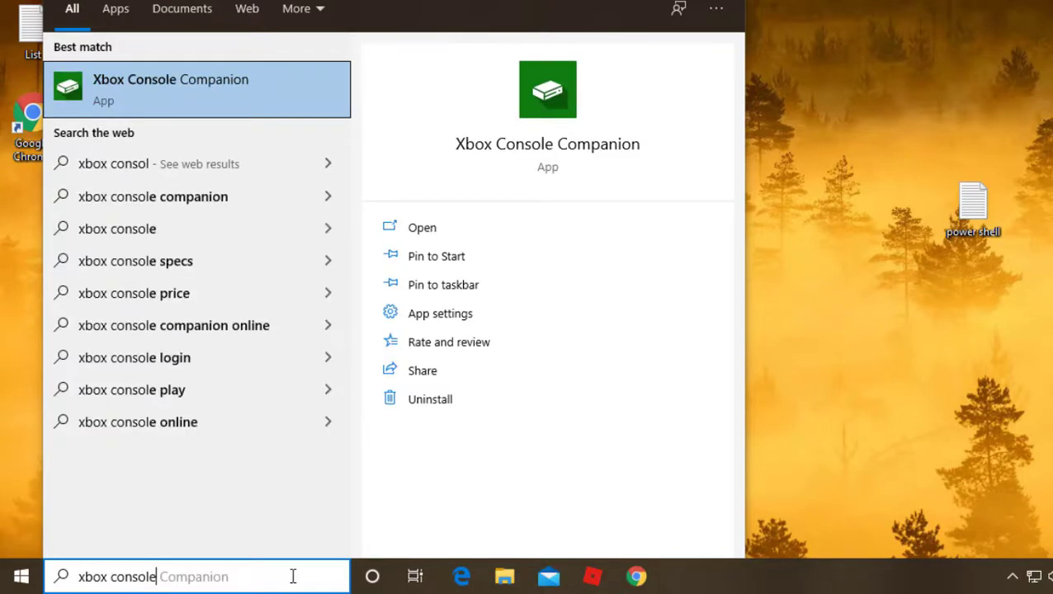
type("c")
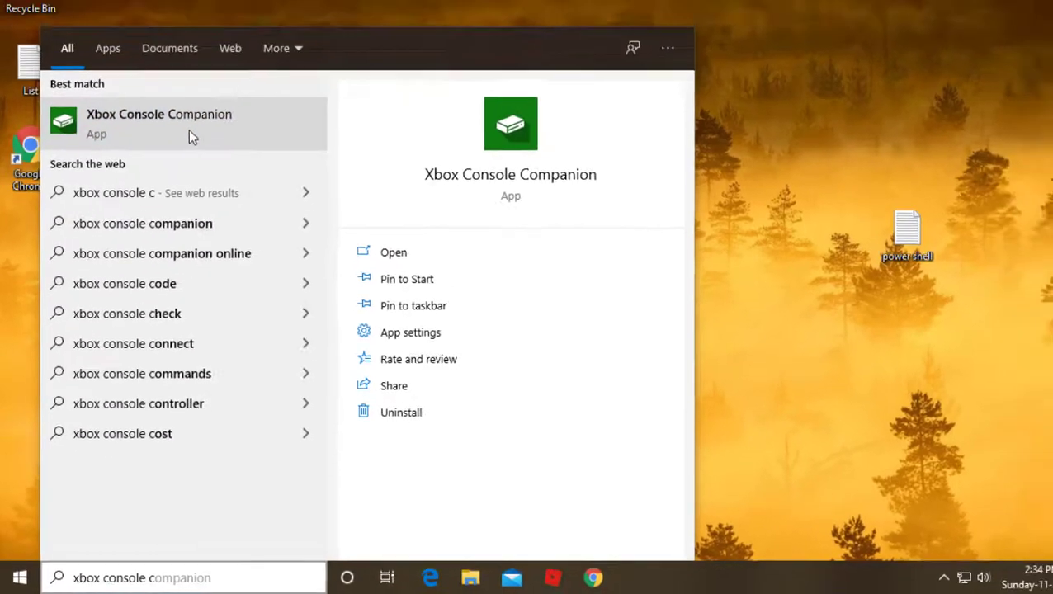
left_click(189, 132)
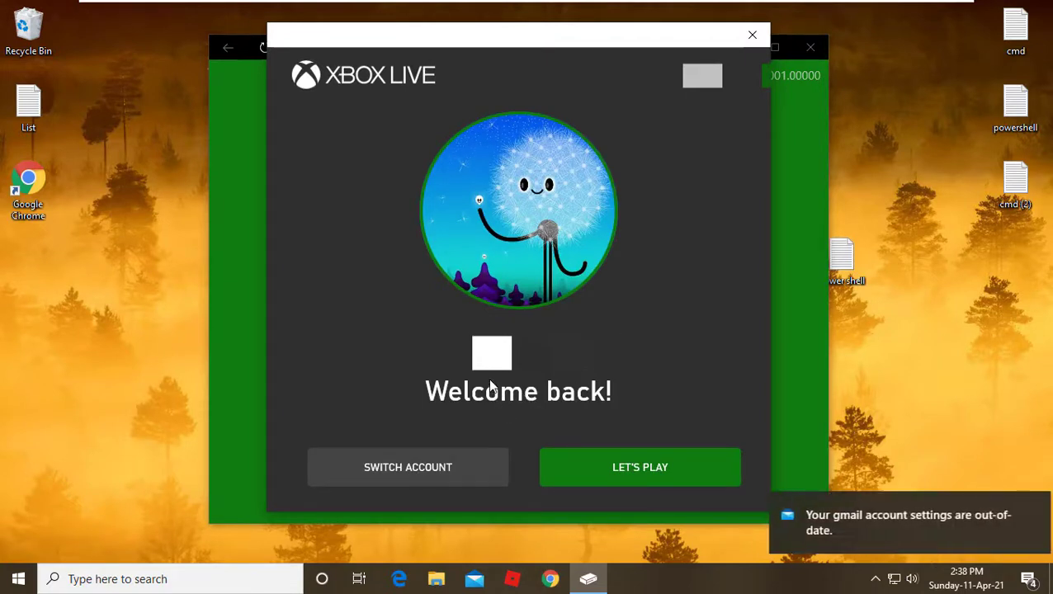
Step: Continue into Xbox Console Companion with the already signed-in Xbox Live account and close the app
left_click(646, 477)
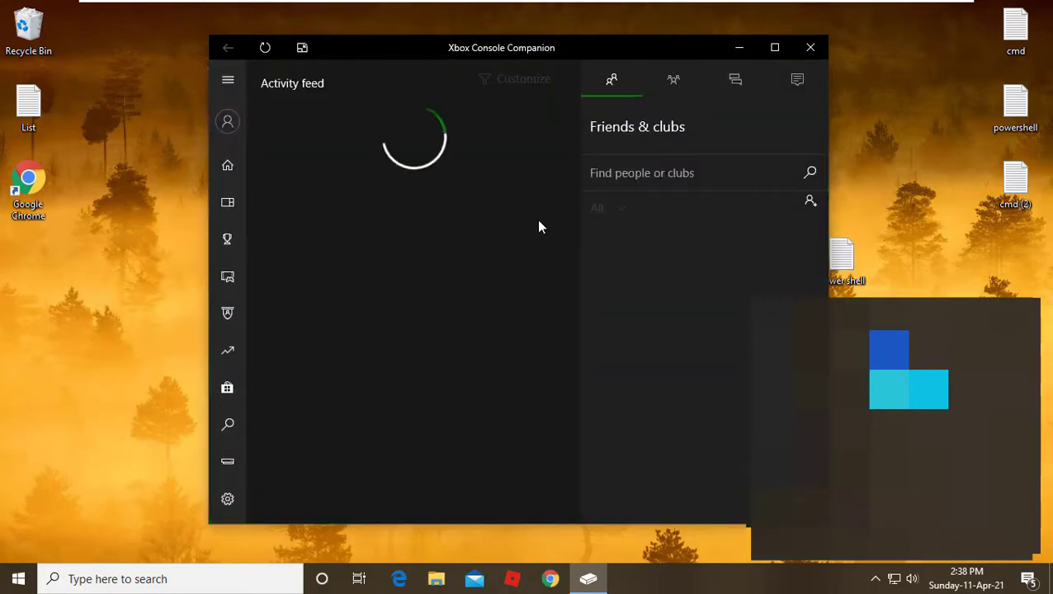
left_click(808, 48)
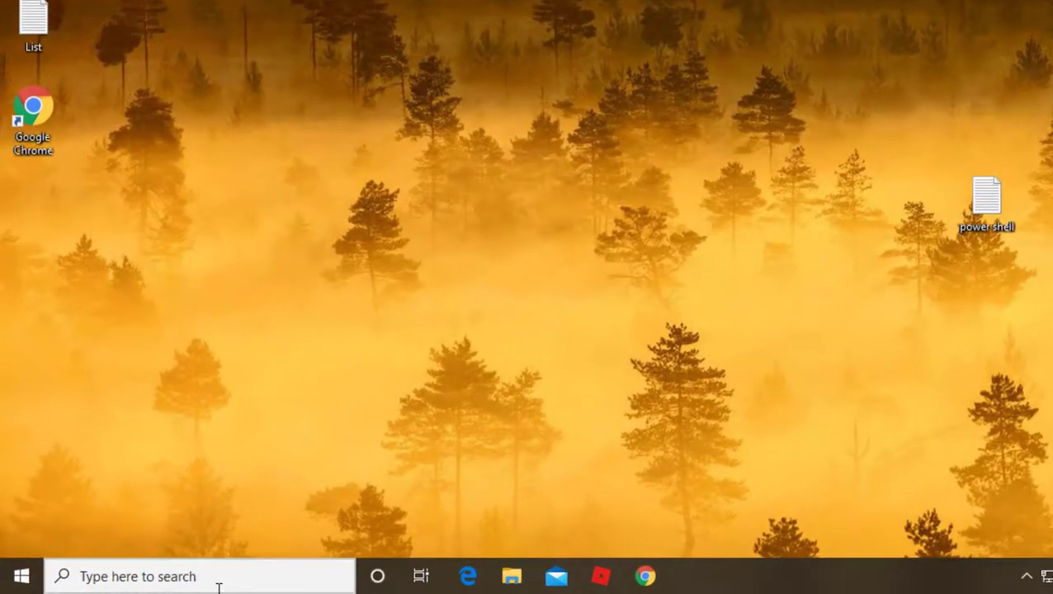
Step: Search Windows for "settings" and open the Settings app
left_click(185, 587)
type("sett")
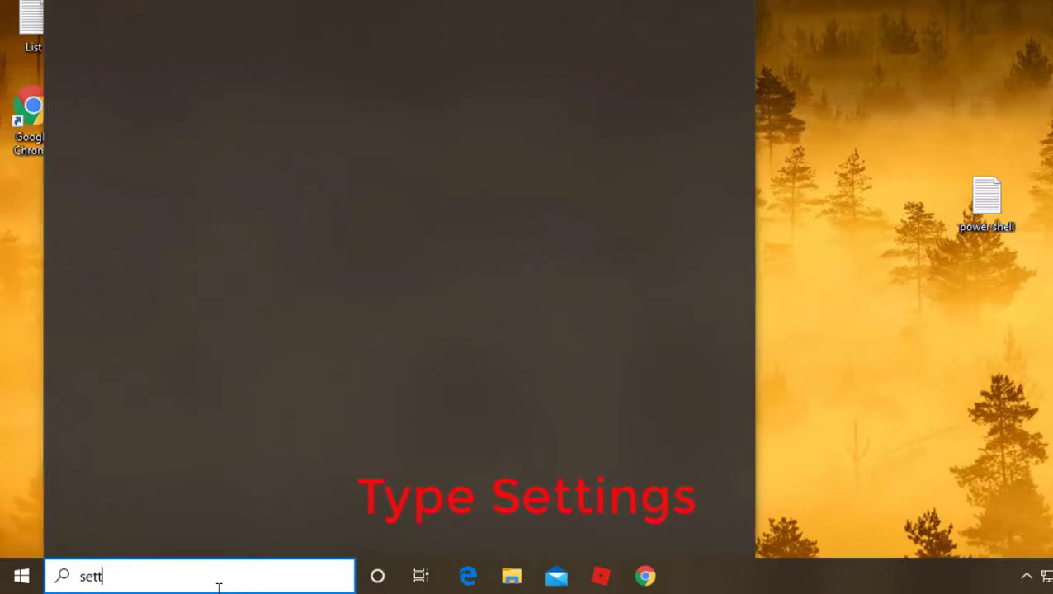
type("ings")
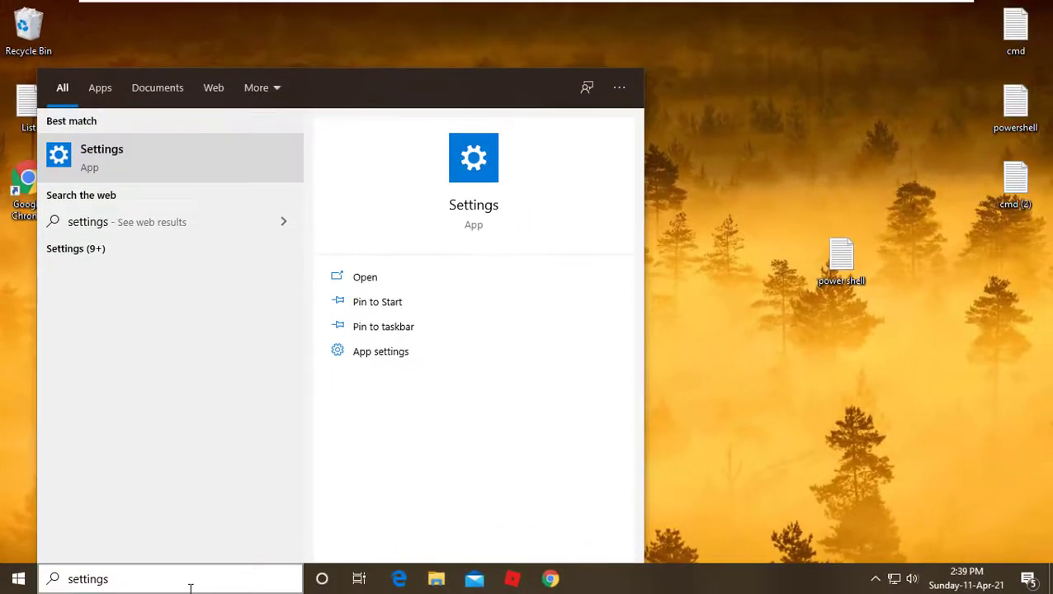
key("Return")
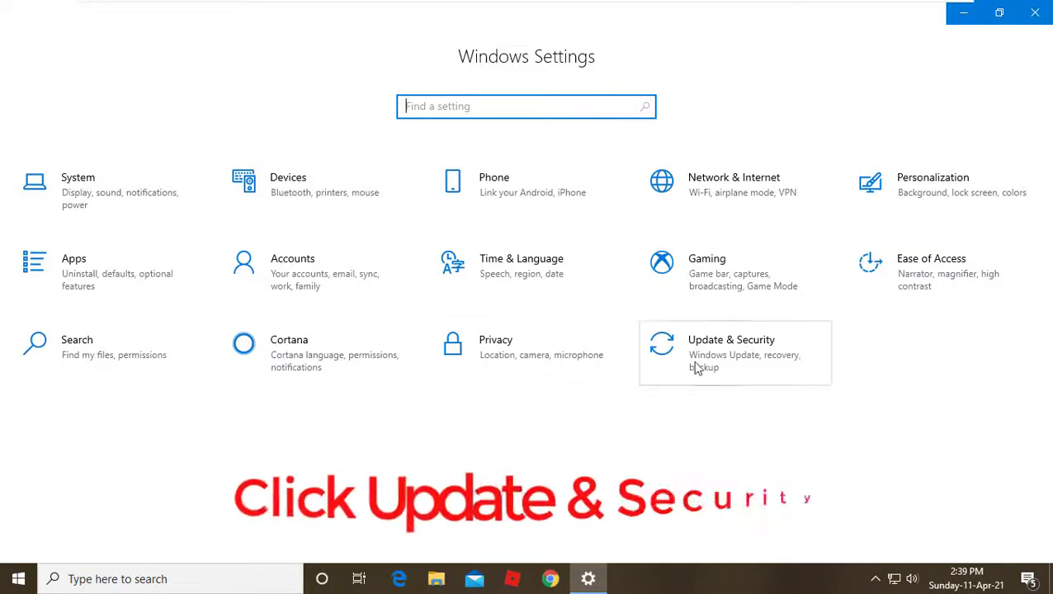
Step: Check for Windows updates in the Update & Security settings
left_click(768, 372)
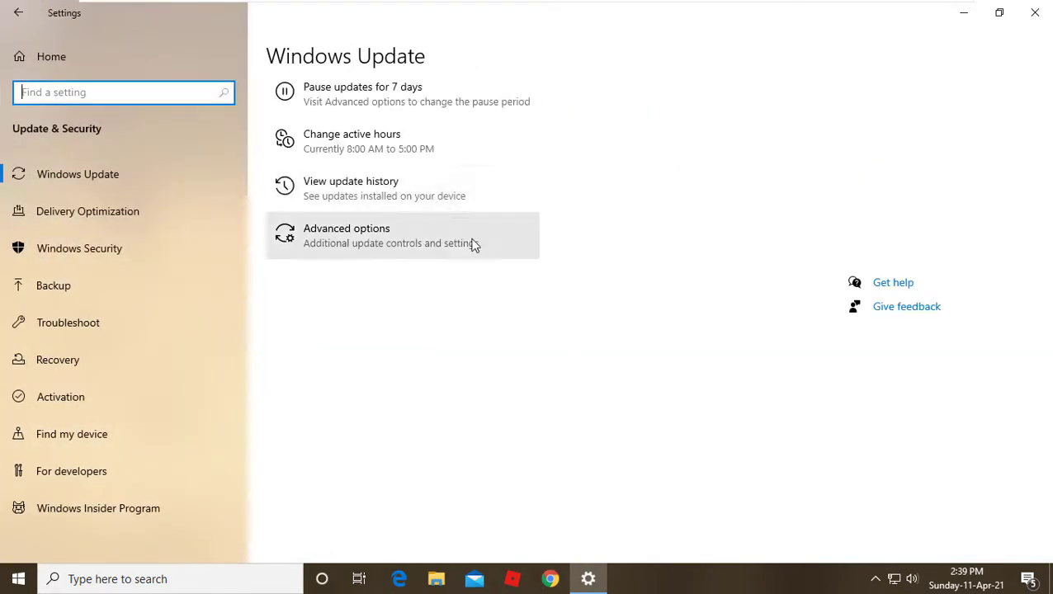
left_click(151, 176)
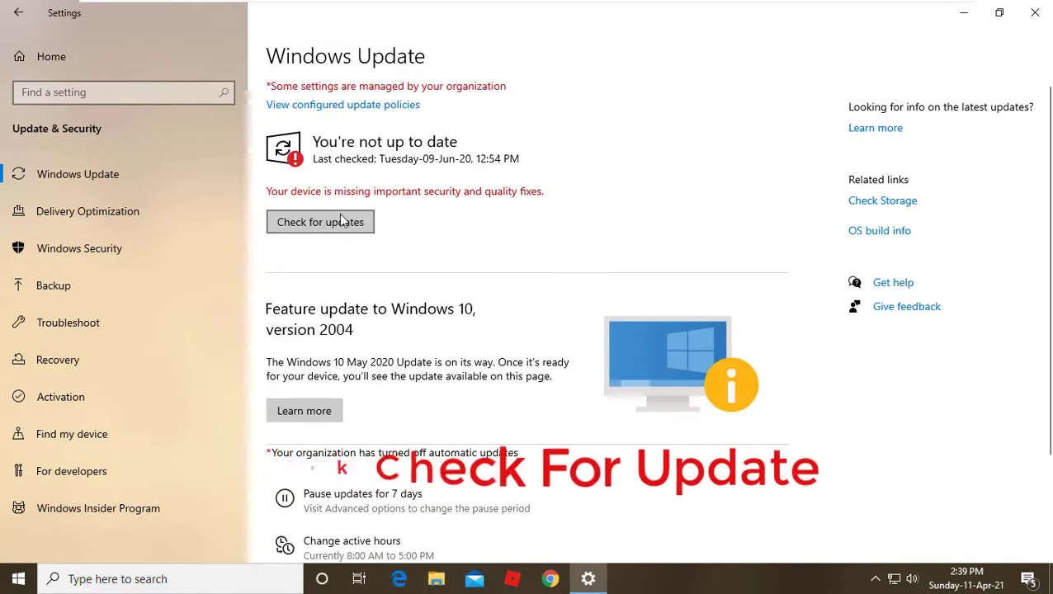
left_click(318, 225)
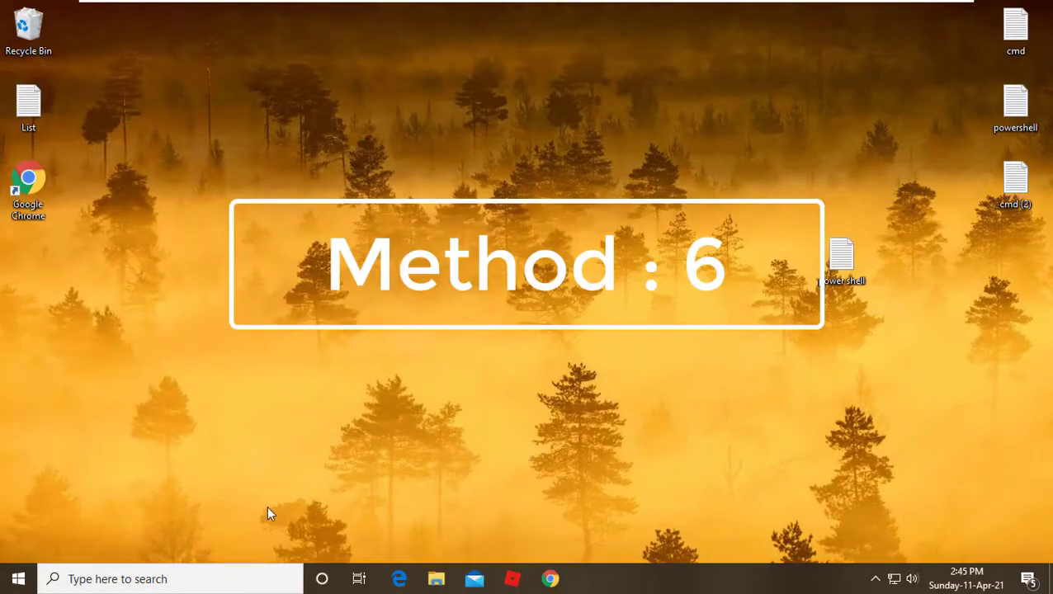
Step: Search Windows for "powershell" and open Windows PowerShell as administrator
left_click(275, 578)
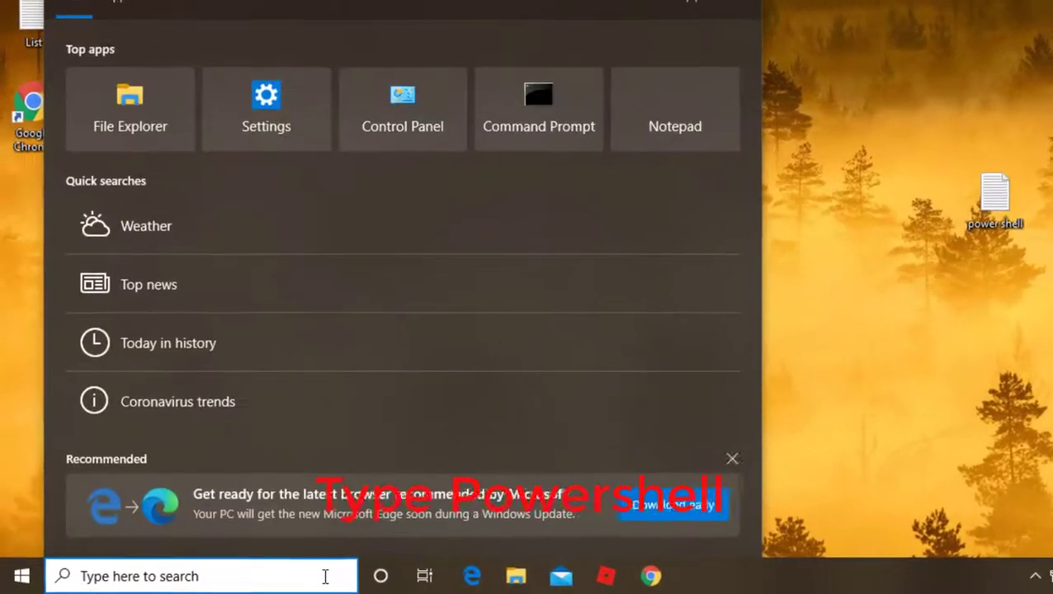
type("powe")
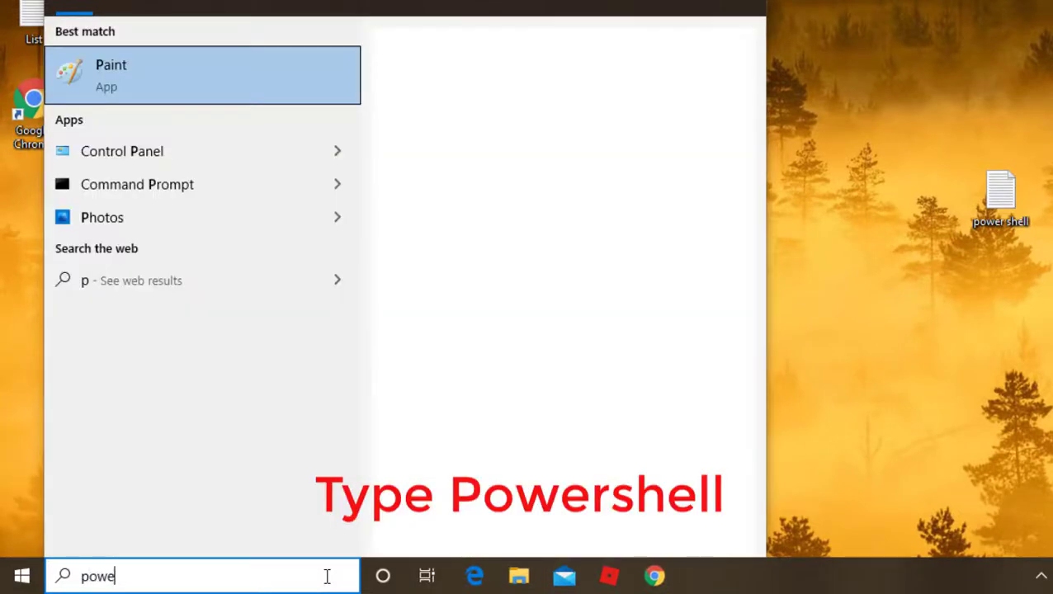
type("rshel")
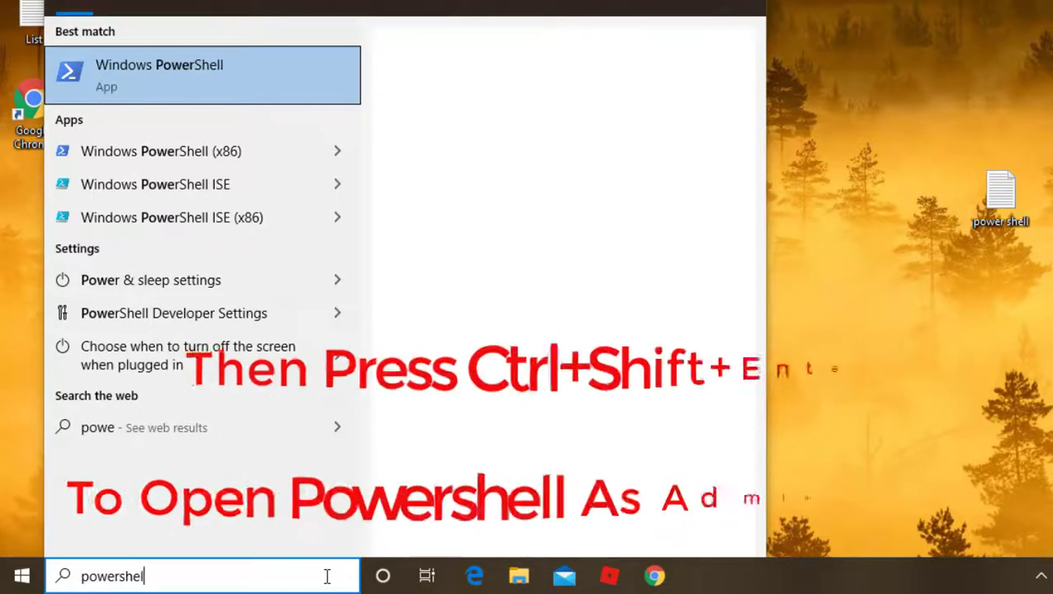
type("l")
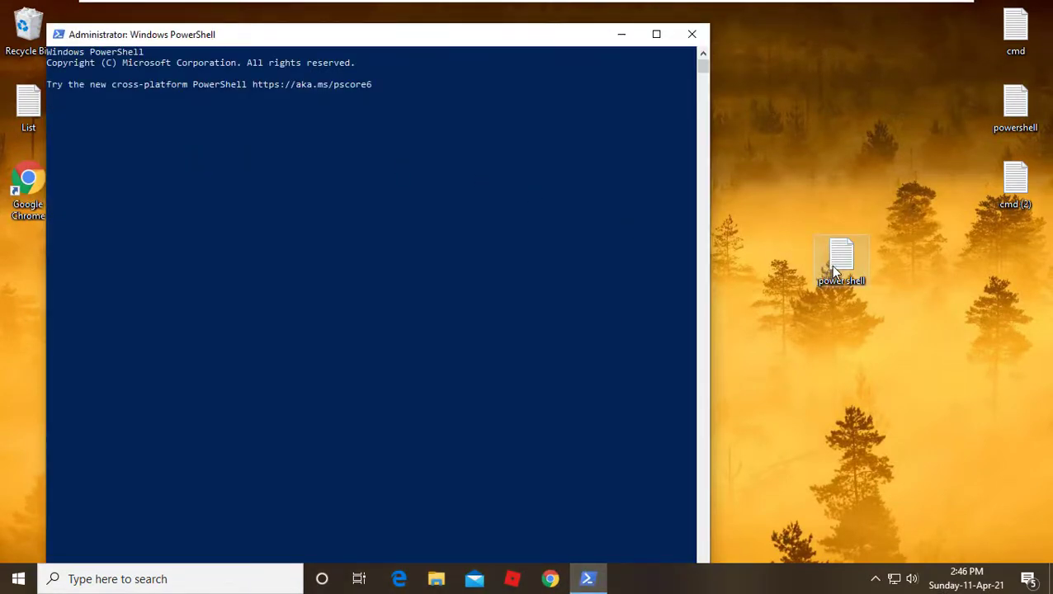
Step: Open the "power shell" text file from the desktop, copy its Xbox app removal command, and minimize Notepad
double_click(830, 265)
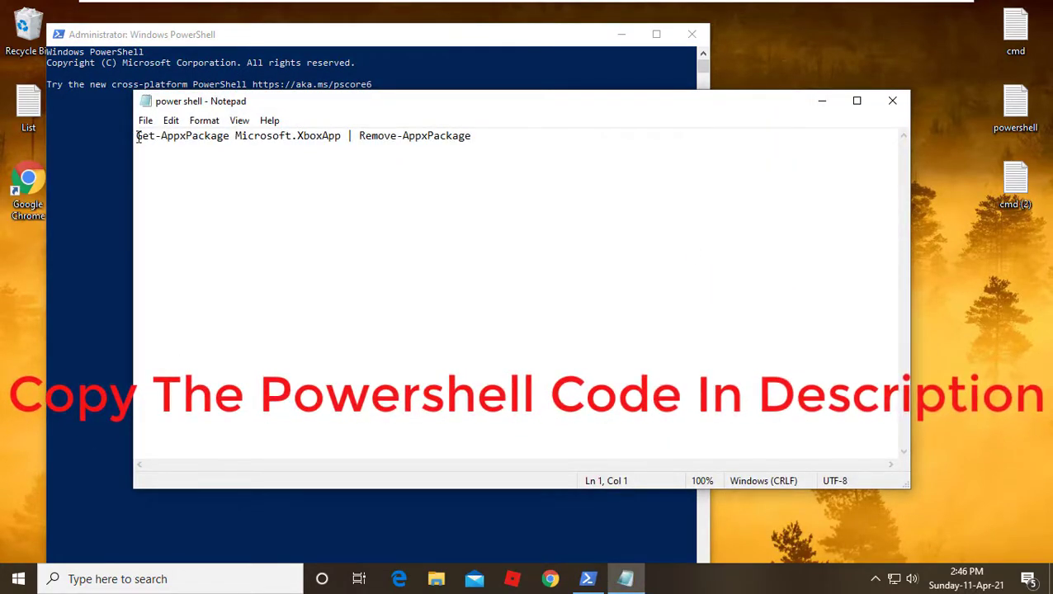
left_click_drag(135, 136, 476, 143)
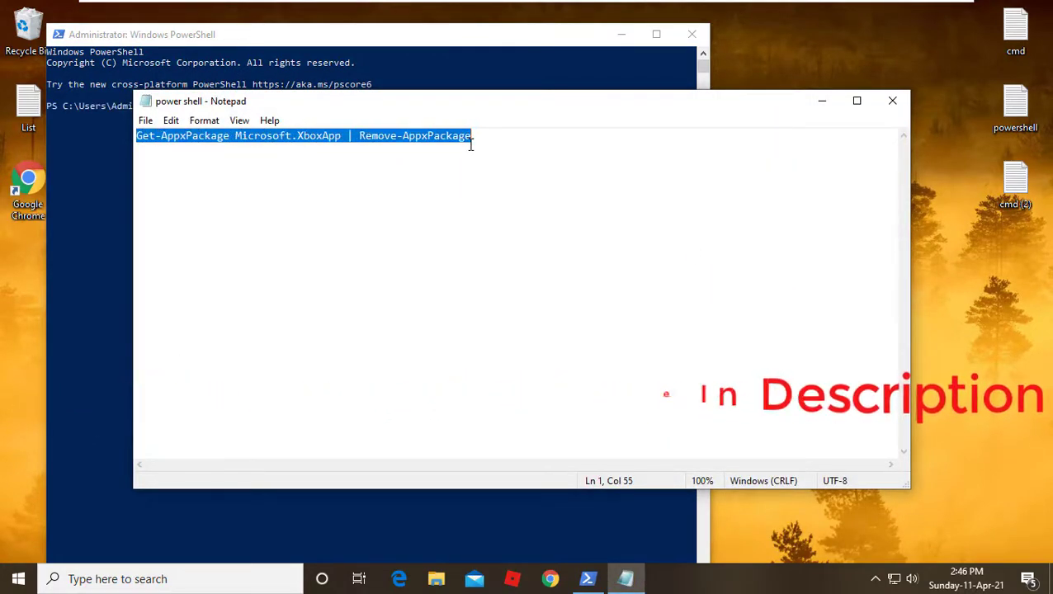
left_click(819, 100)
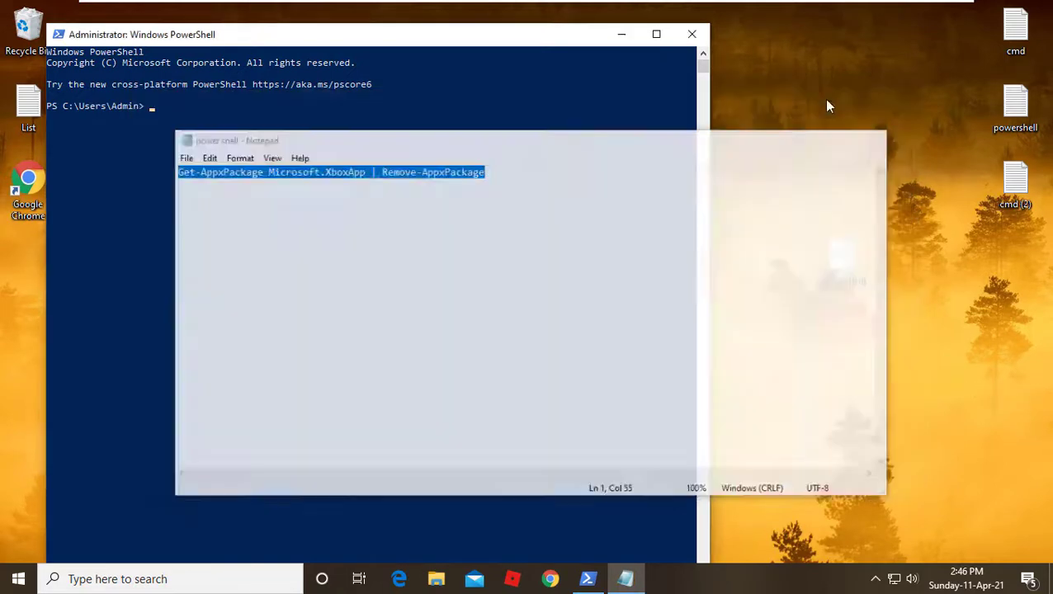
Step: Paste and run "Get-AppxPackage Microsoft.XboxApp | Remove-AppxPackage" in PowerShell, and end the session with "exit"
right_click(256, 35)
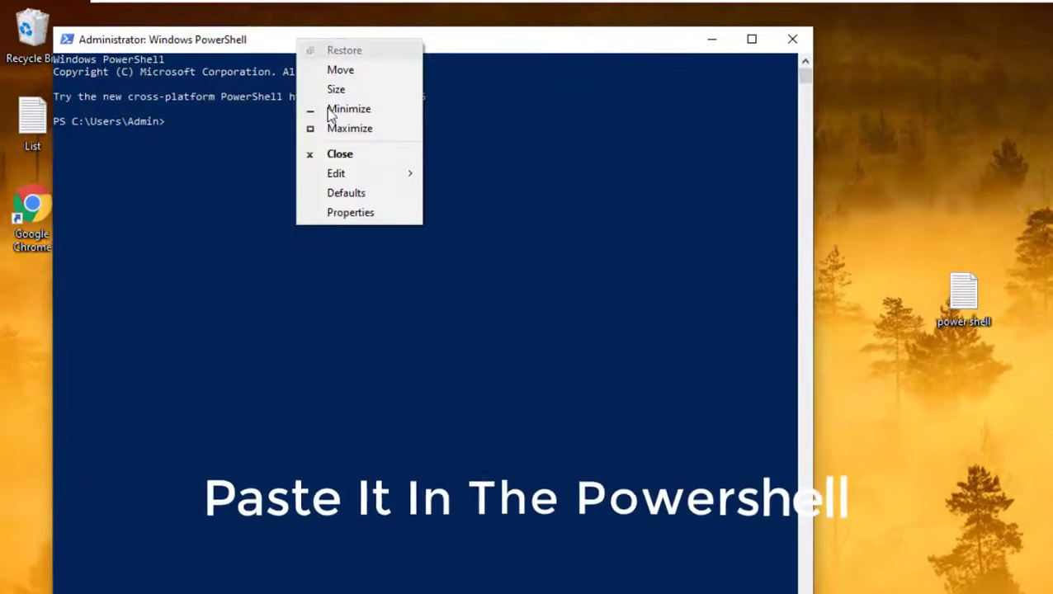
mouse_move(344, 179)
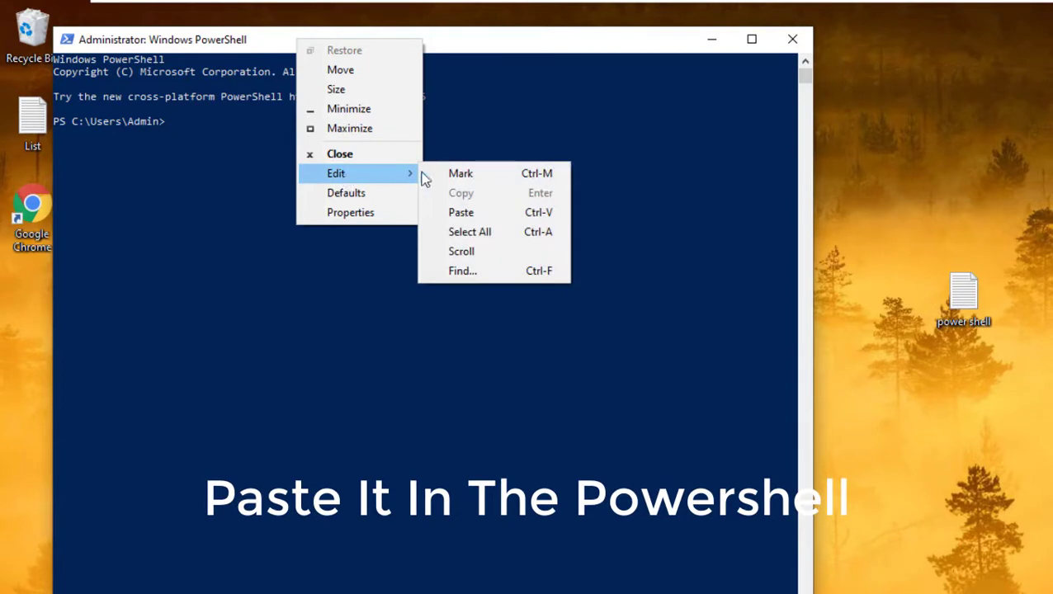
left_click(481, 220)
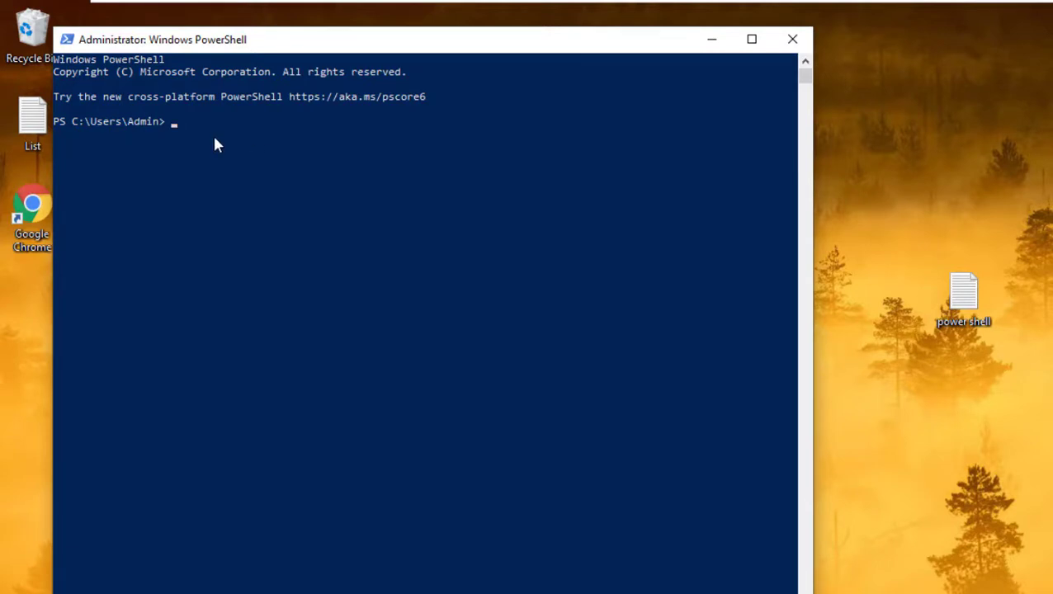
type("Get-AppxPackage Microsoft.XboxApp | Remove-AppxPackage")
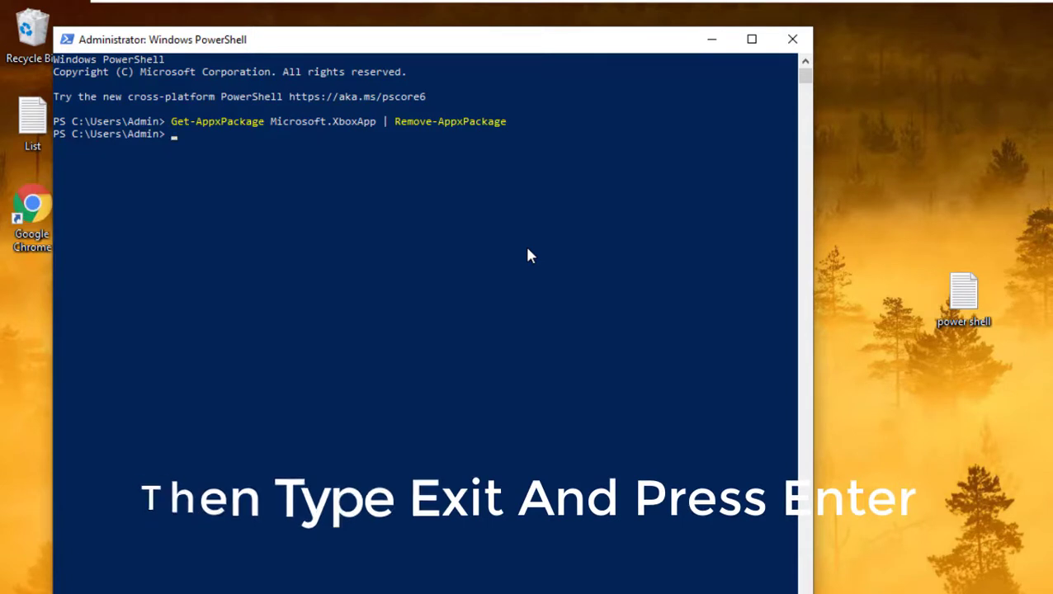
type("exit")
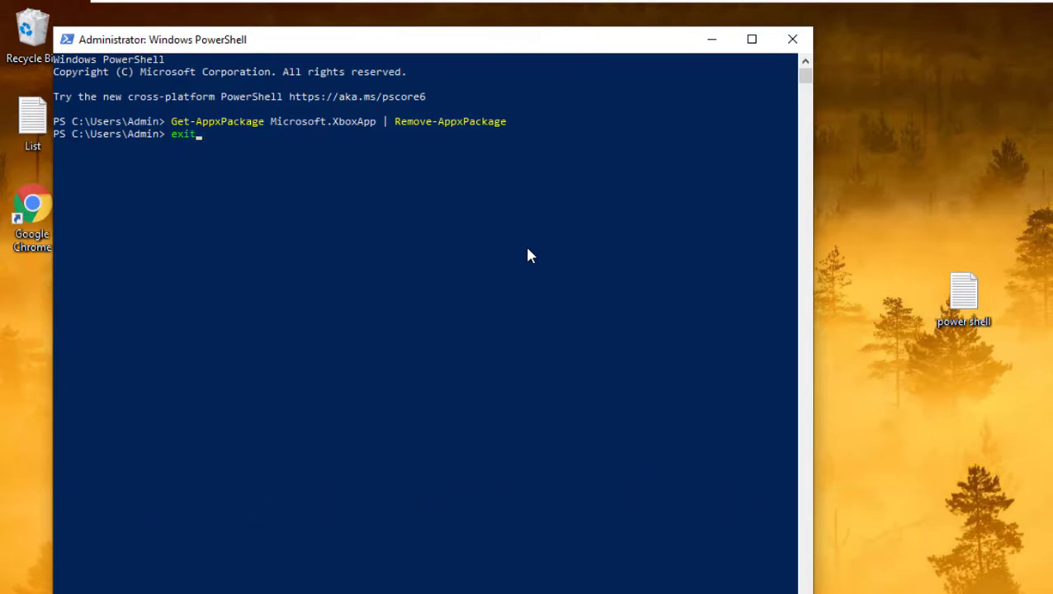
key("Return")
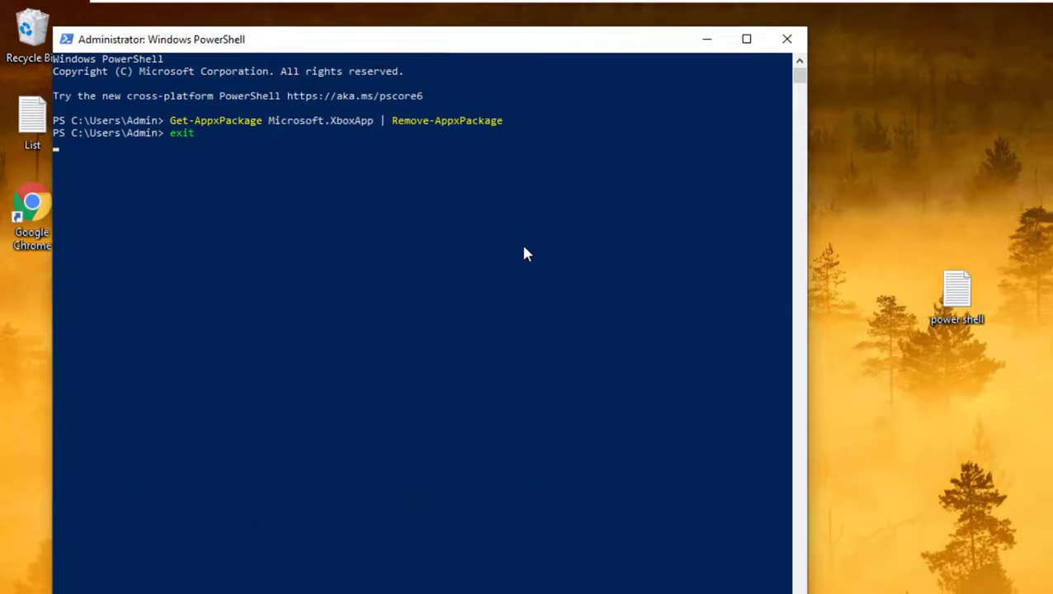